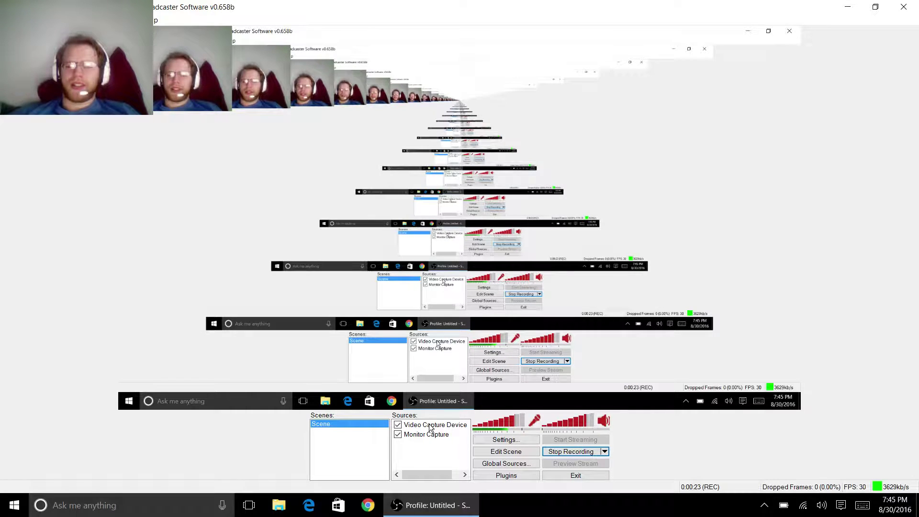
Step: Try setting the recording's file path in Broadcast Settings to the Videos folder with the MP4 file type
left_click(503, 443)
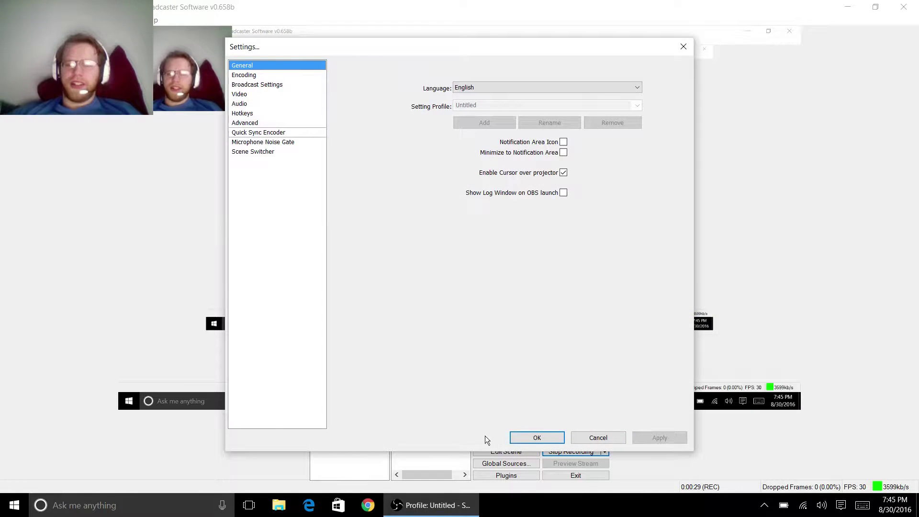
left_click(263, 87)
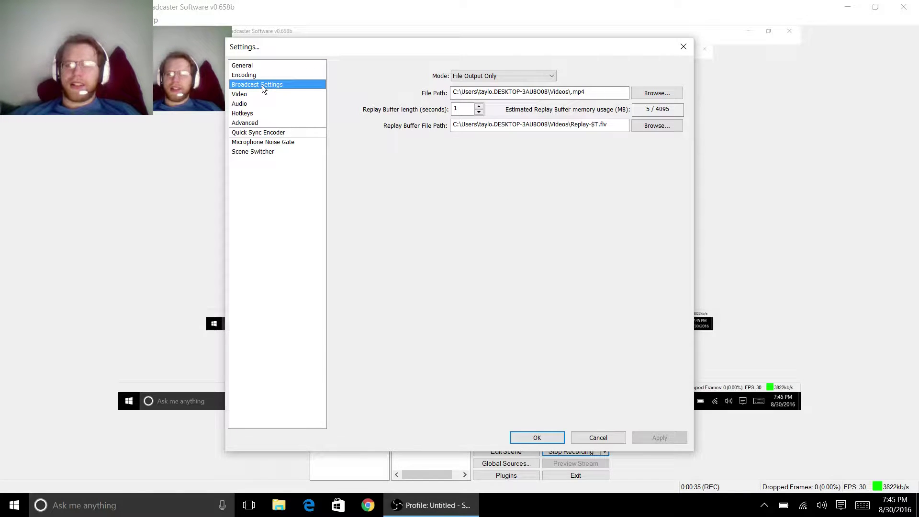
left_click(668, 99)
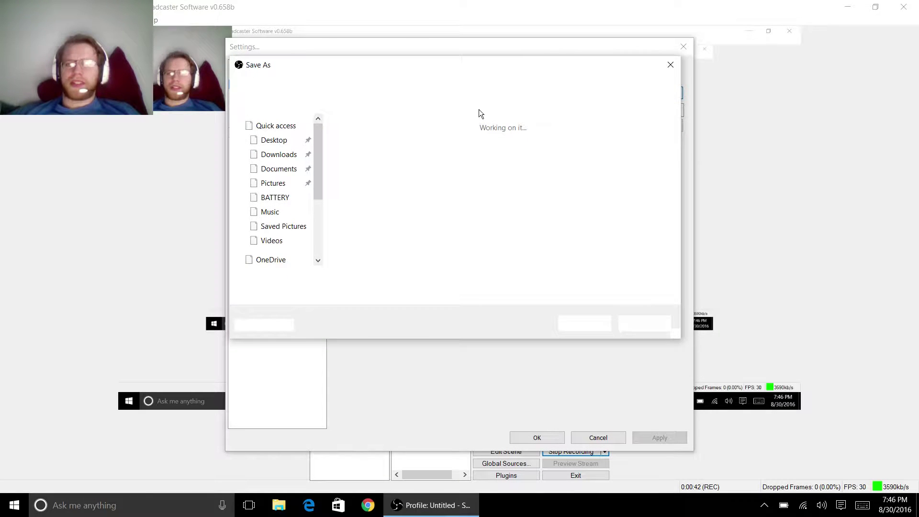
scroll(291, 120, "down", 4)
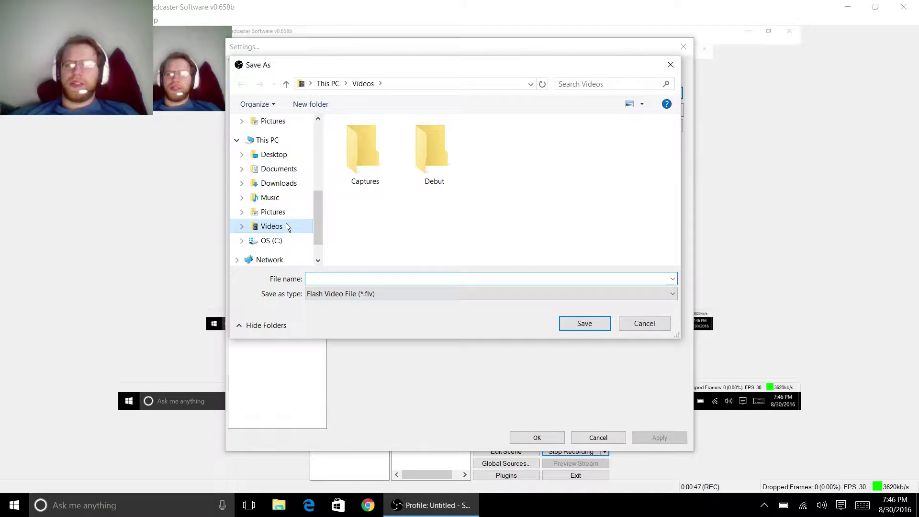
double_click(287, 226)
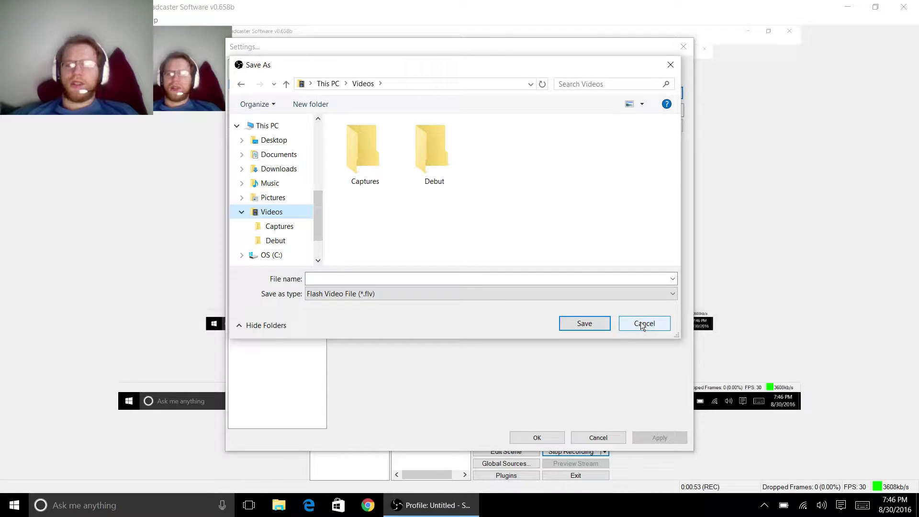
left_click(312, 295)
left_click(312, 295)
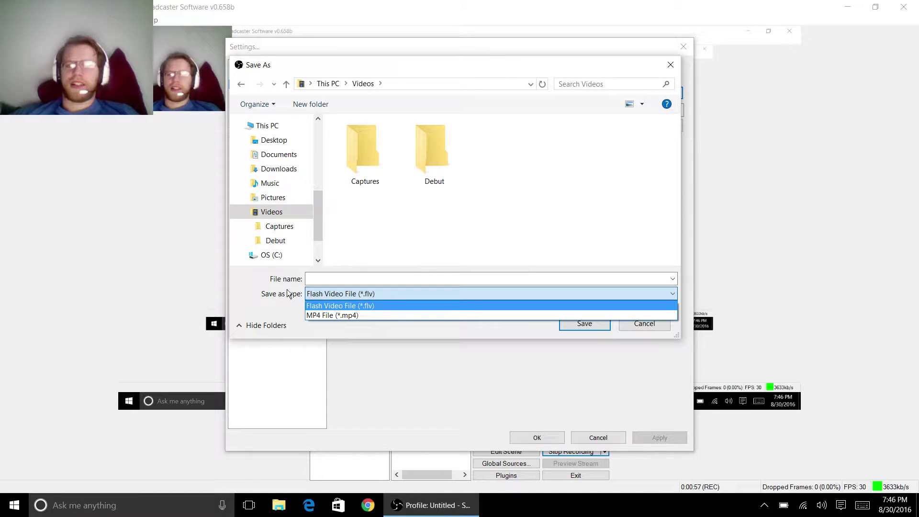
left_click(353, 315)
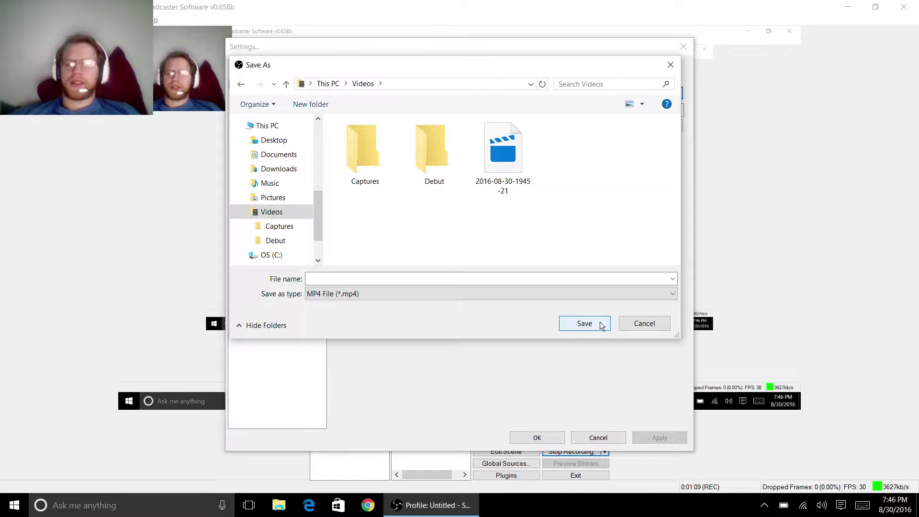
left_click(640, 324)
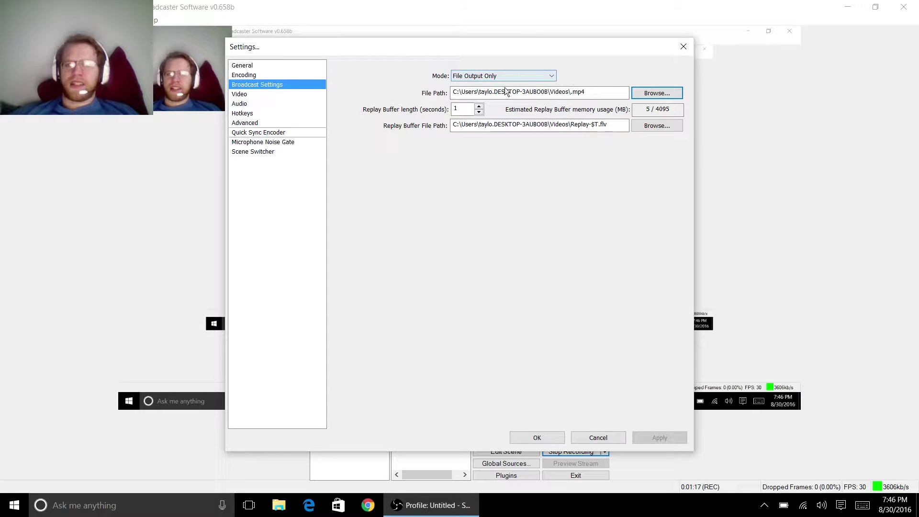
Step: Review the video, audio, advanced and hotkey settings, and leave the settings without changes
left_click(277, 94)
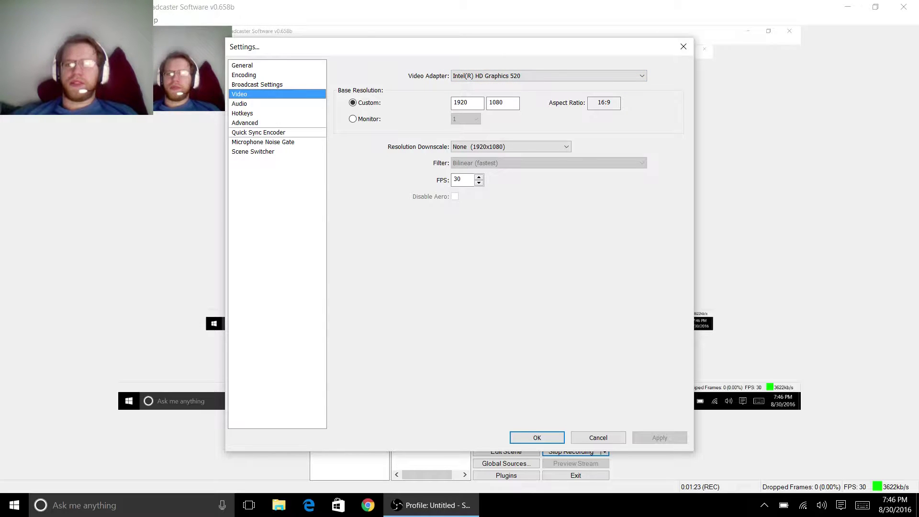
left_click(249, 104)
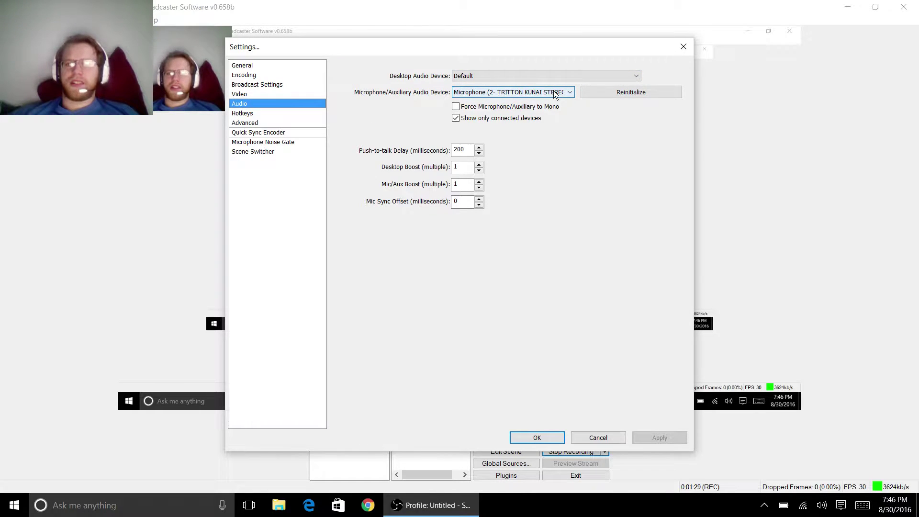
left_click(255, 121)
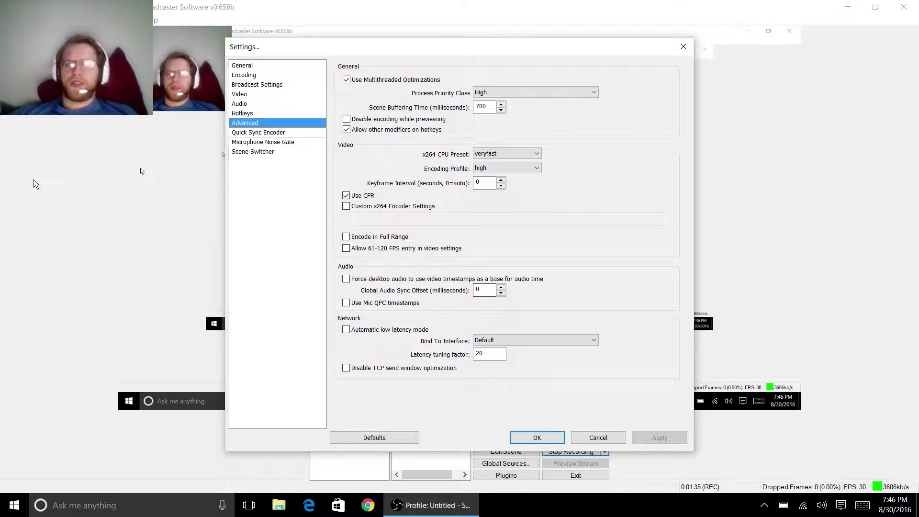
left_click(256, 113)
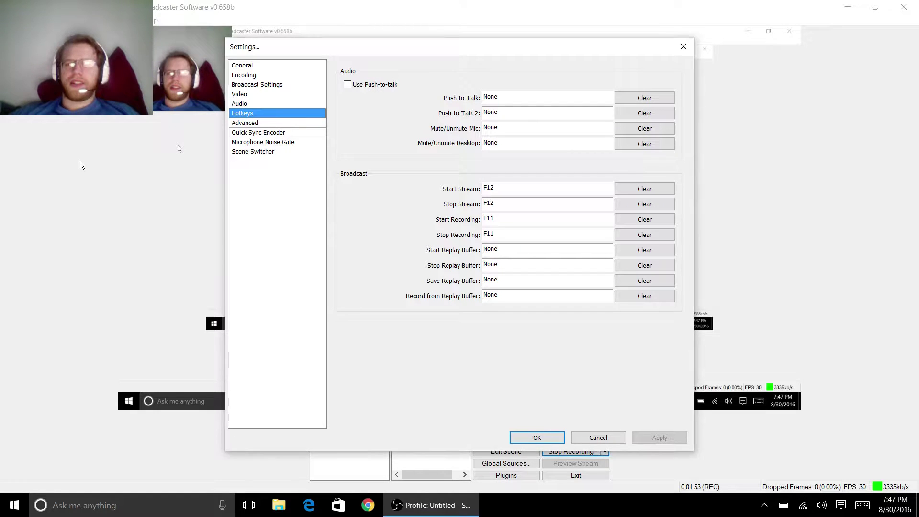
left_click(591, 437)
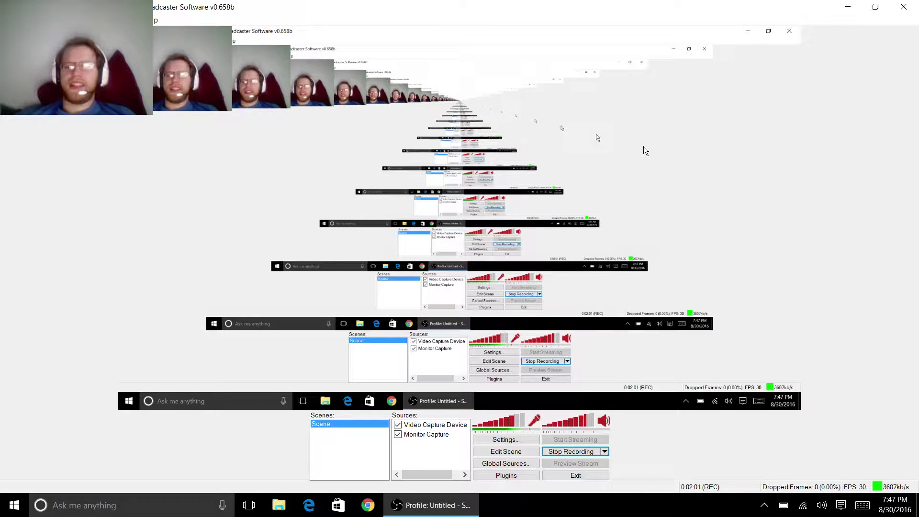
Step: Reopen the Broadcast Settings and try choosing MP4 as the save type for the recording's file path
left_click(510, 439)
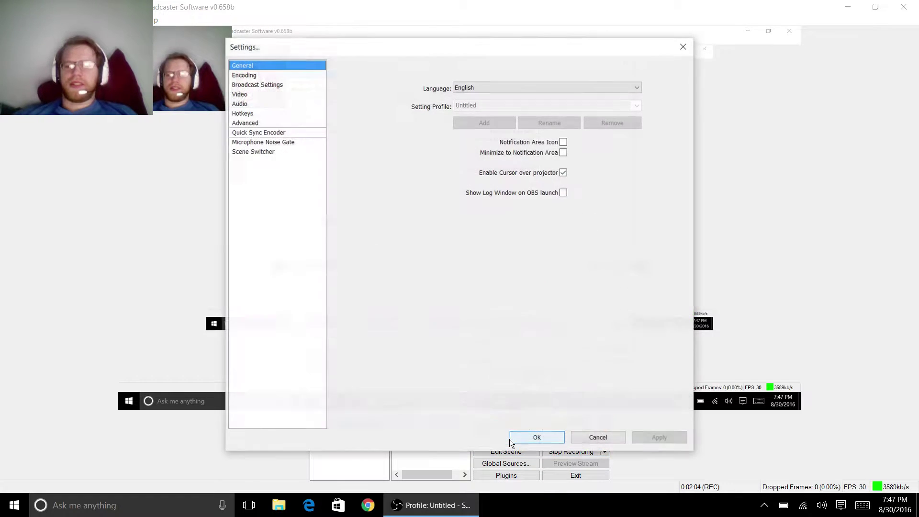
left_click(252, 87)
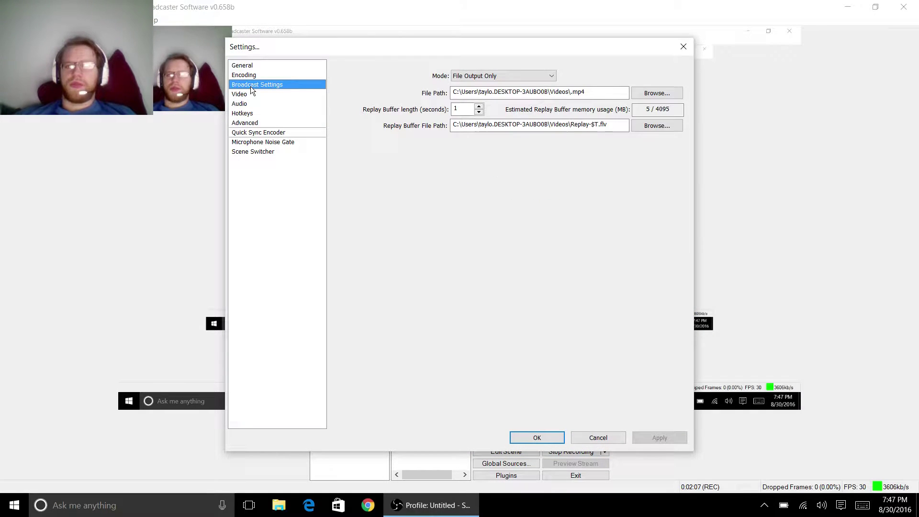
left_click(647, 98)
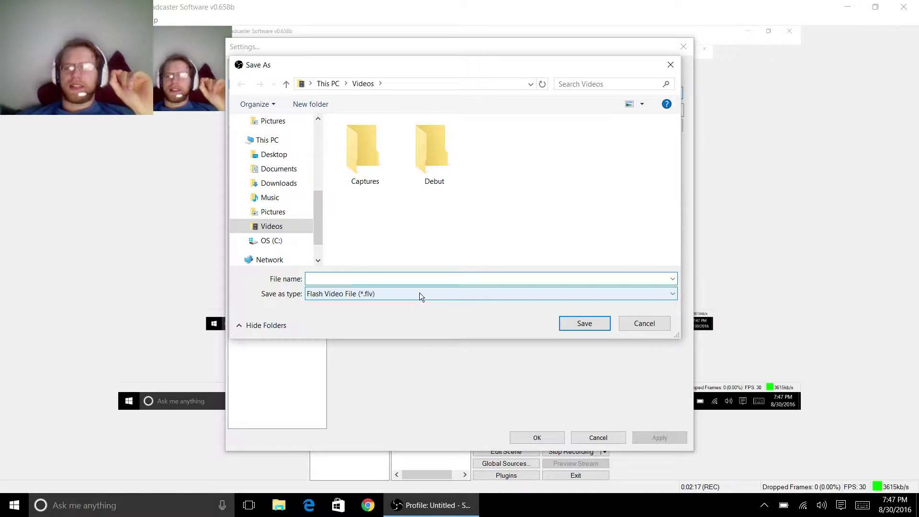
left_click(352, 297)
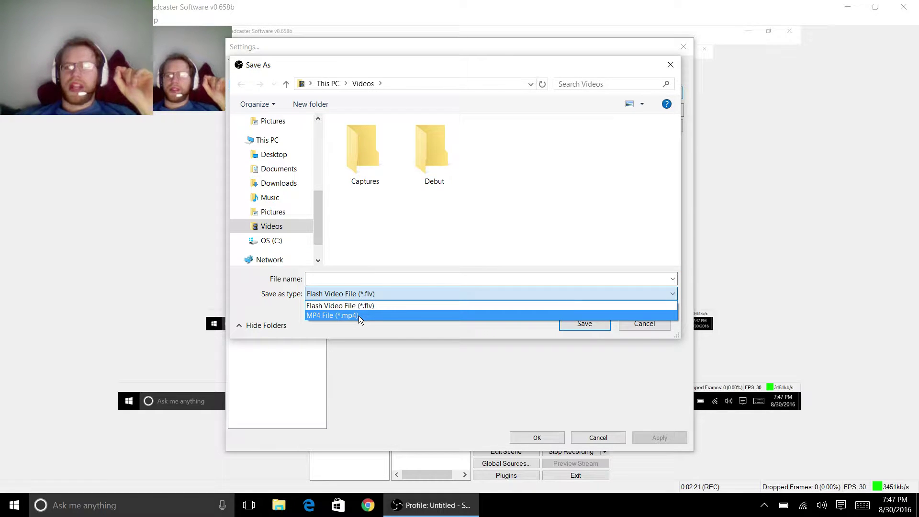
left_click(359, 315)
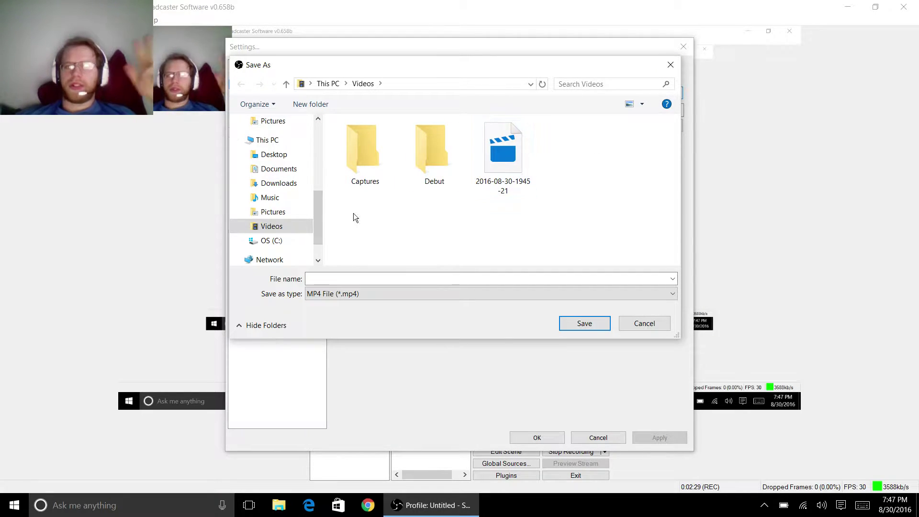
left_click(671, 66)
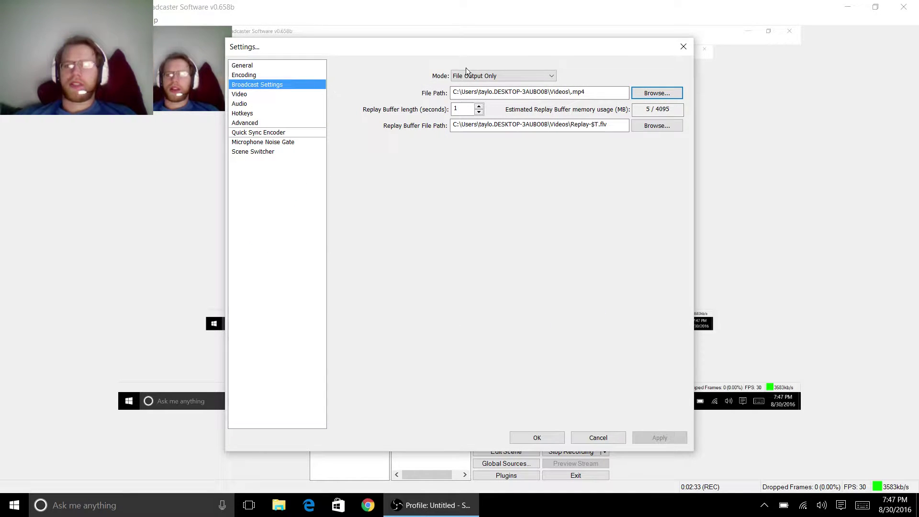
mouse_move(605, 128)
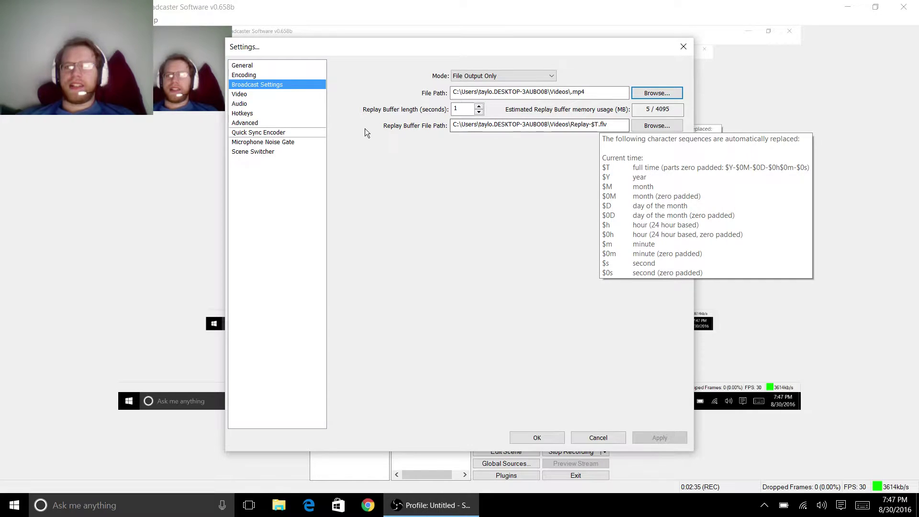
left_click(685, 48)
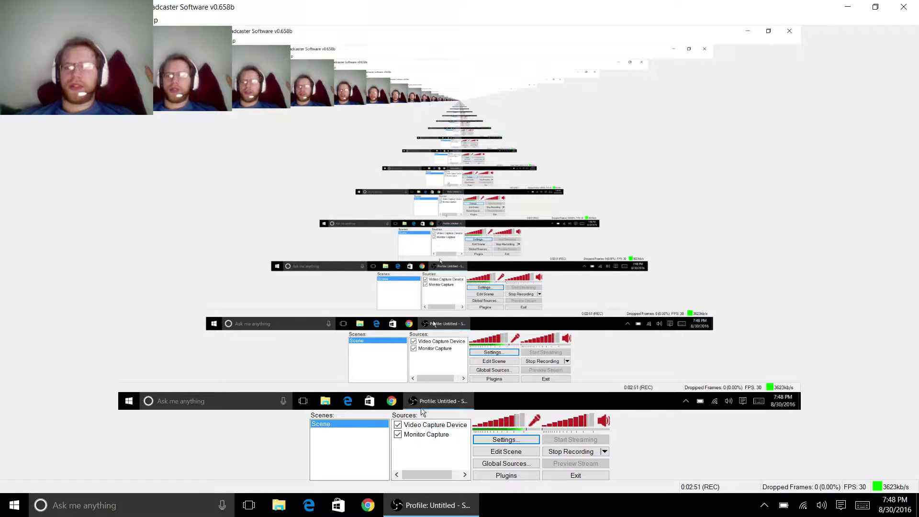
Step: Add a Game Capture source with its default name and Windows Shell Experience Host as the captured application
right_click(410, 453)
mouse_move(428, 457)
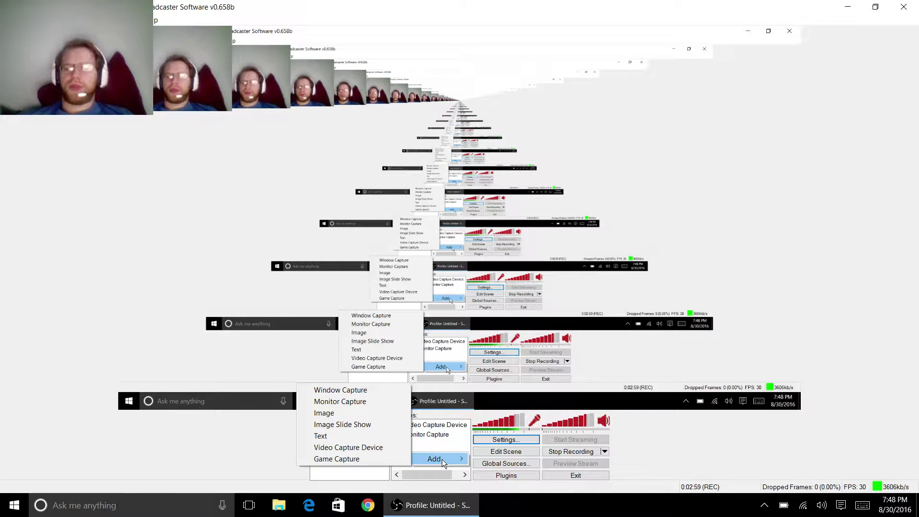
left_click(348, 462)
left_click(518, 257)
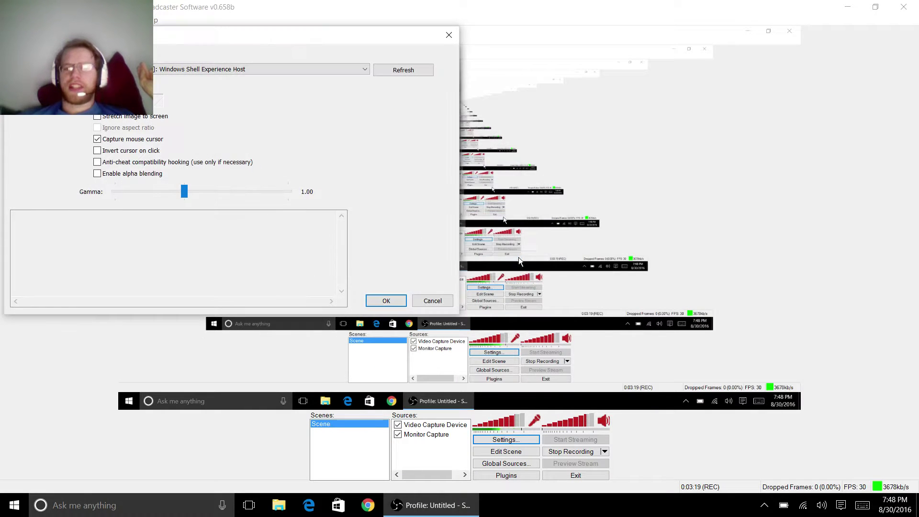
left_click(179, 67)
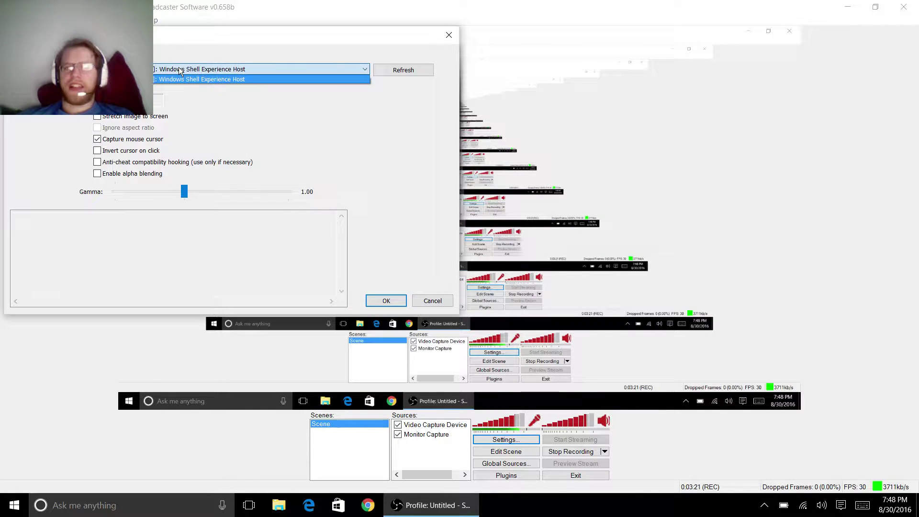
left_click(179, 67)
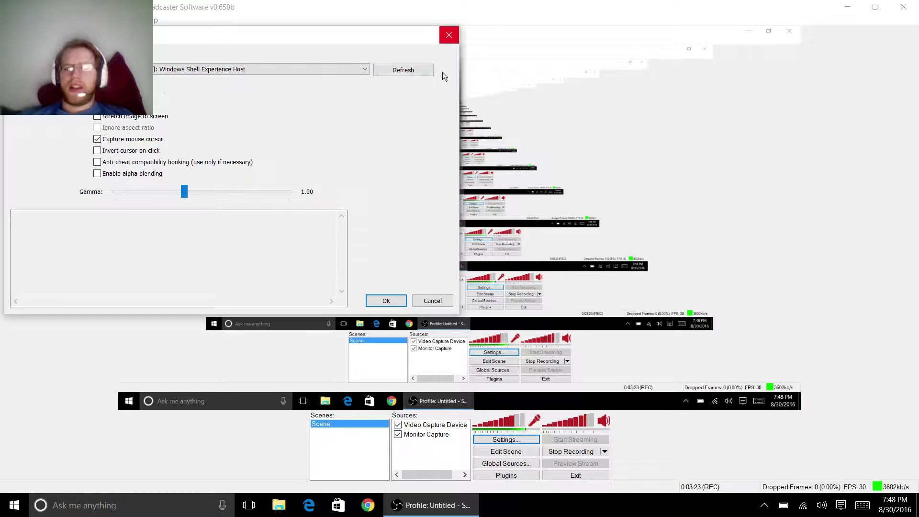
left_click(385, 301)
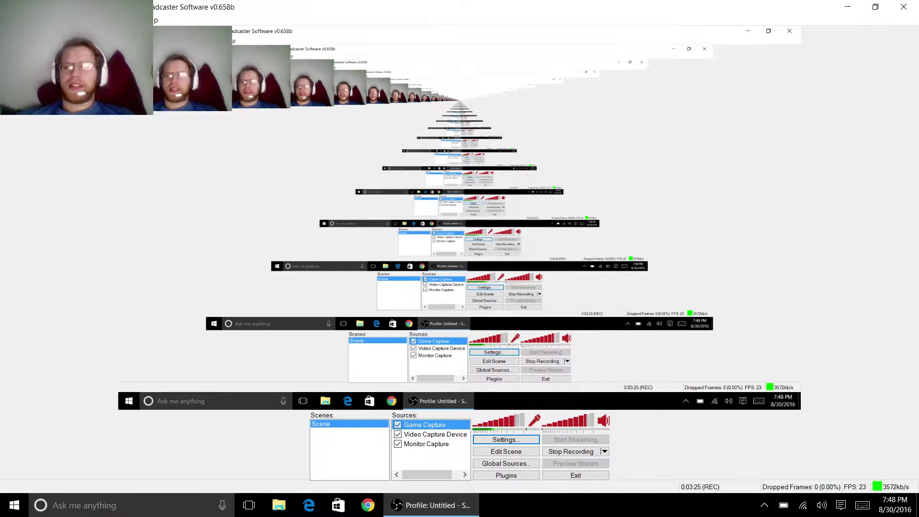
Step: Switch to Steam from the desktop, maximize its window and launch Undertale from the library
left_click(849, 6)
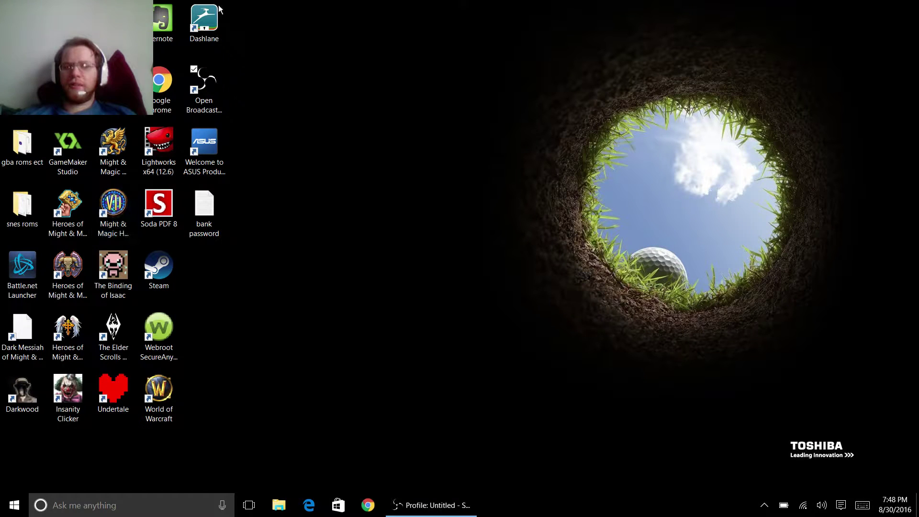
left_click(160, 269)
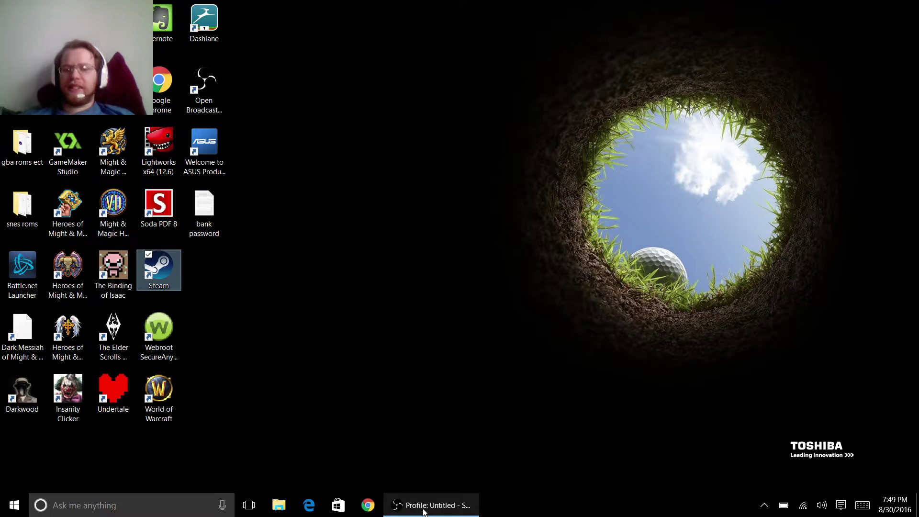
mouse_move(423, 511)
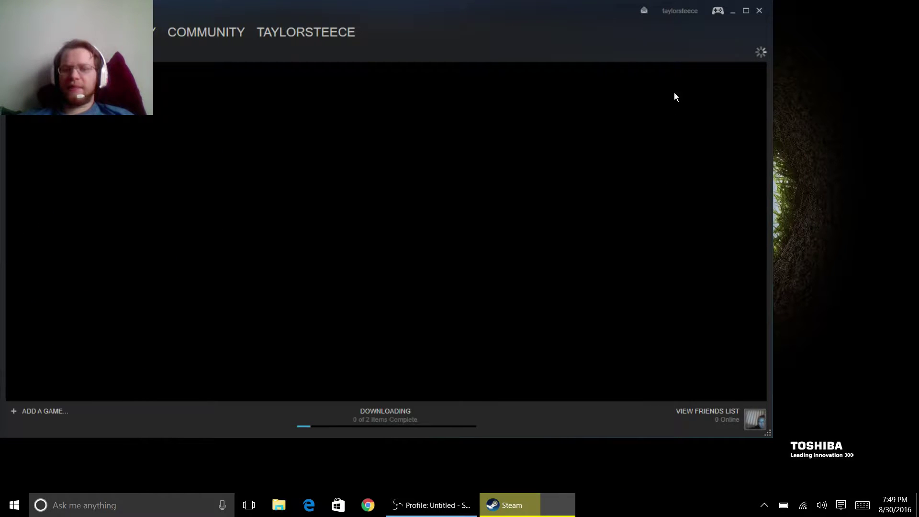
left_click(746, 10)
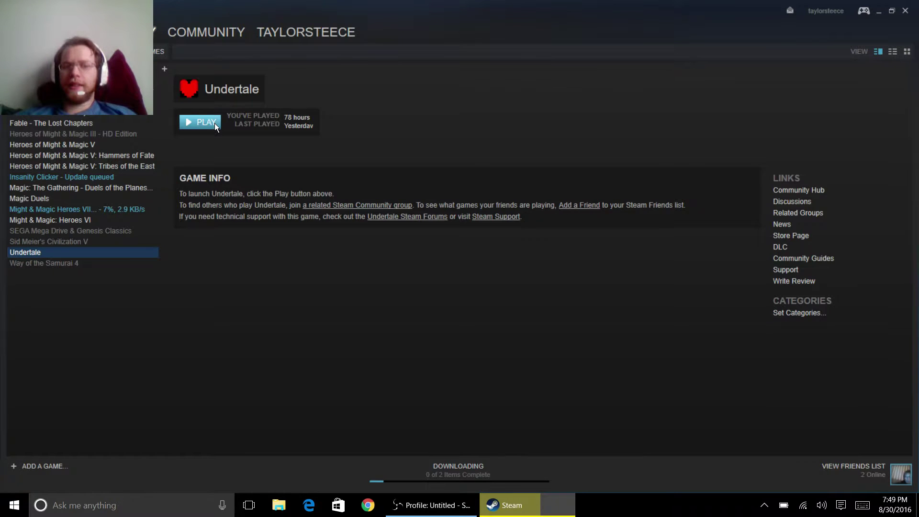
left_click(214, 123)
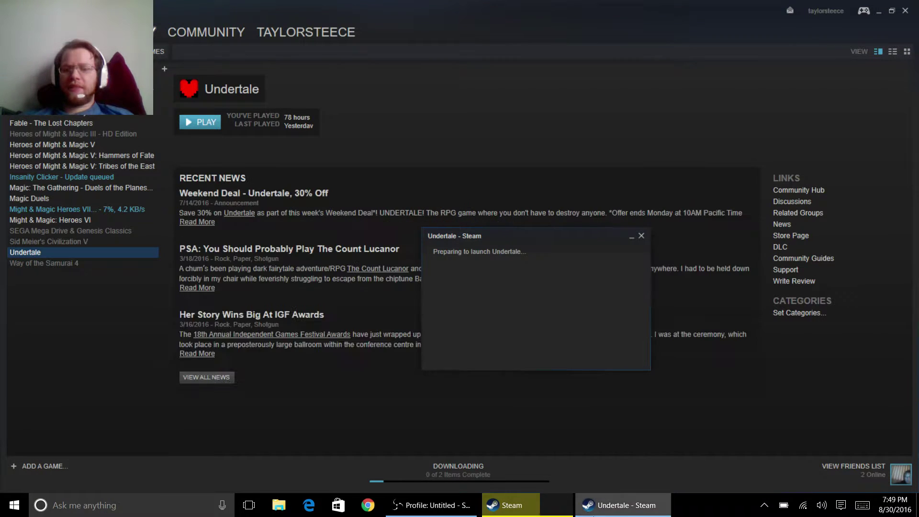
Step: Switch back to Open Broadcaster Software and set the Game Capture source's application to UNDERTALE
left_click(450, 507)
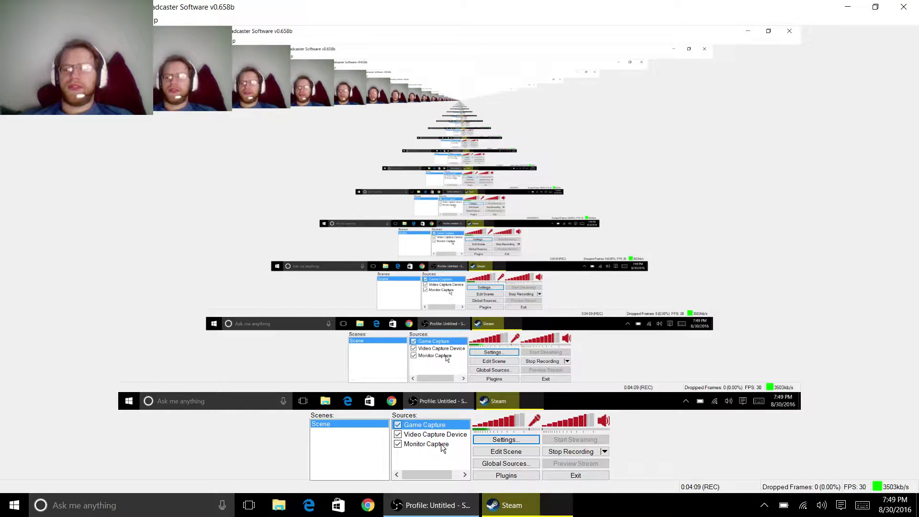
double_click(440, 426)
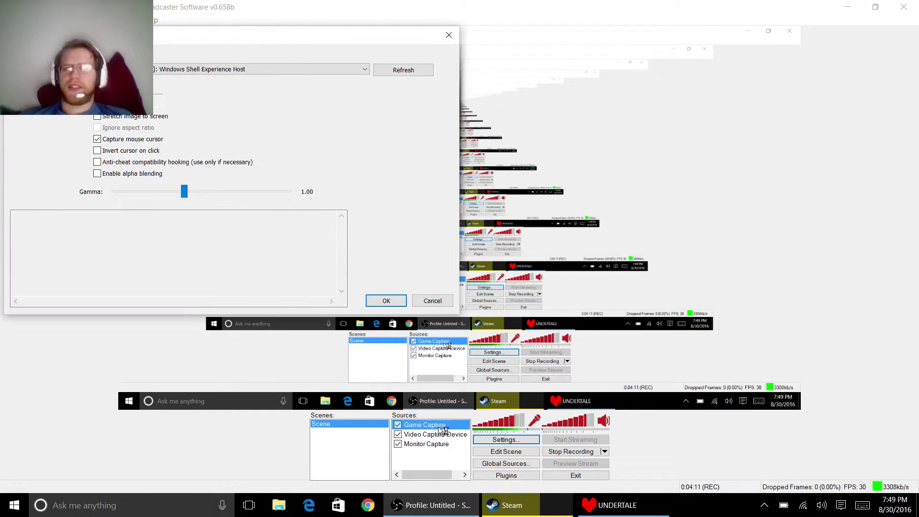
left_click(172, 72)
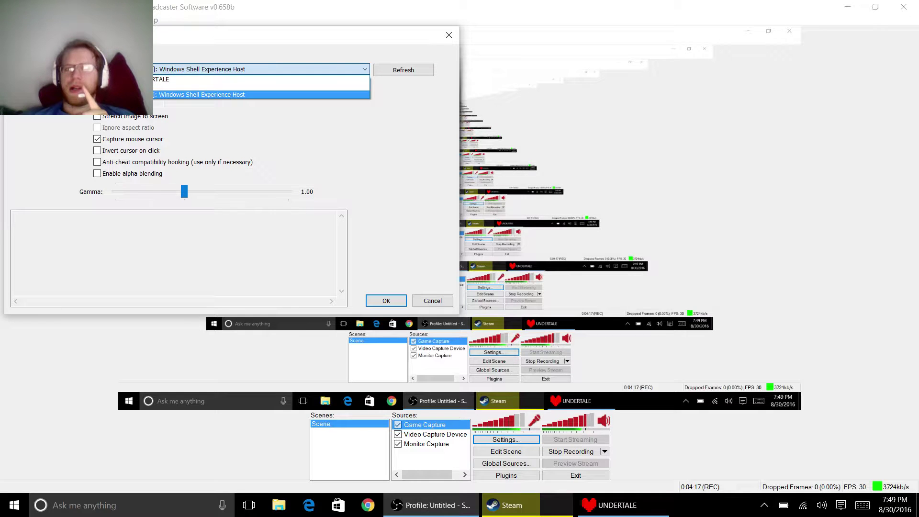
left_click(142, 79)
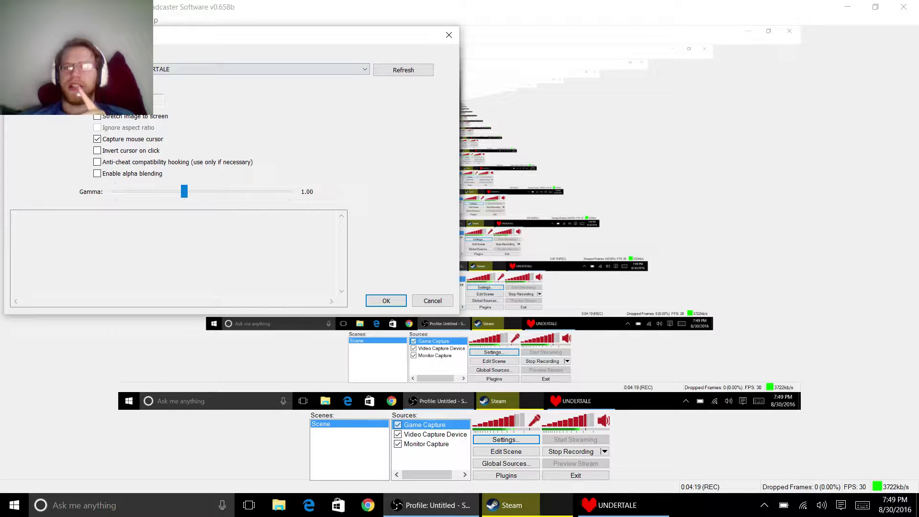
left_click(386, 300)
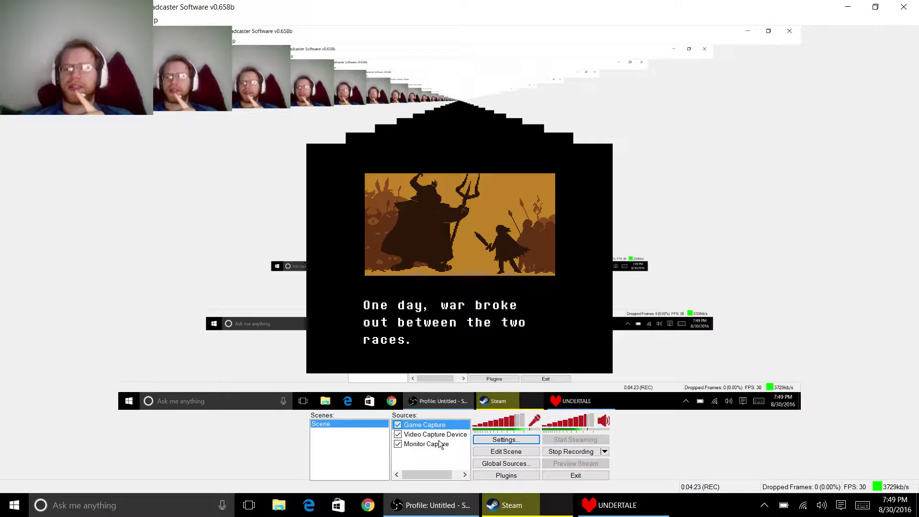
Step: Move the Video Capture Device source up one place, above Game Capture
right_click(414, 436)
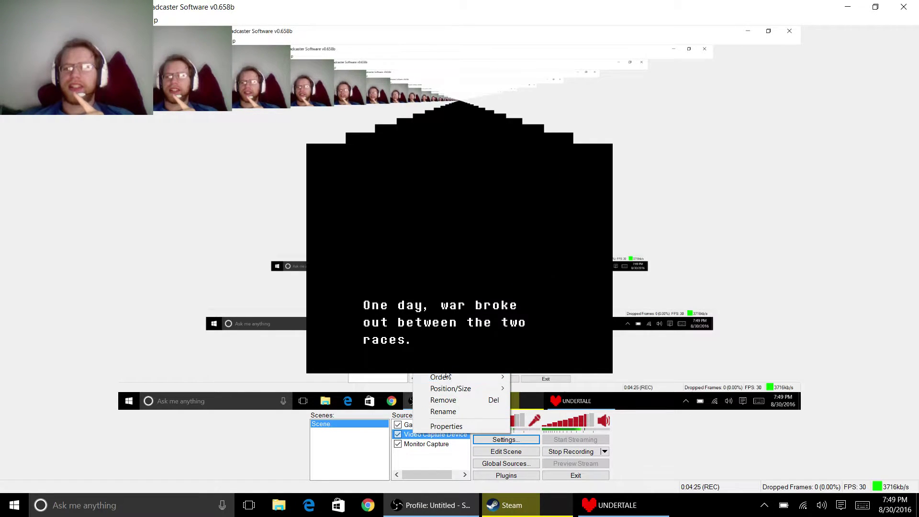
mouse_move(441, 383)
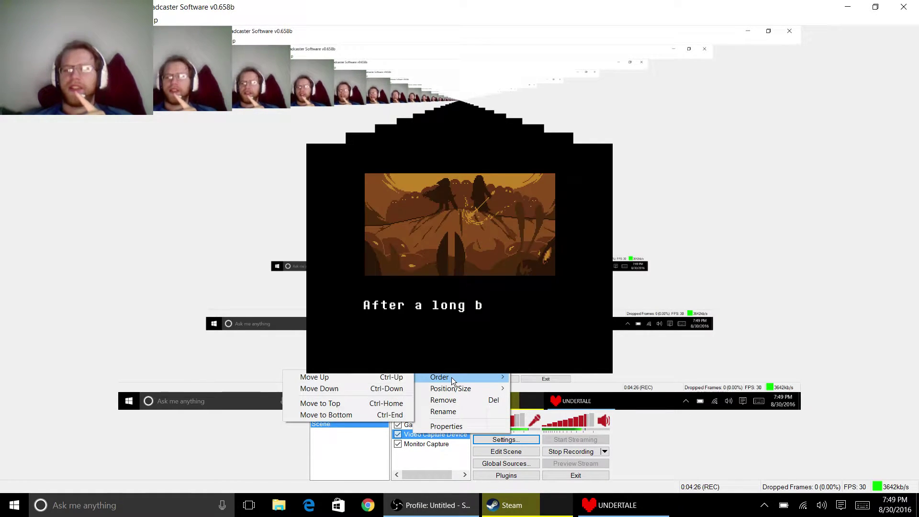
left_click(333, 378)
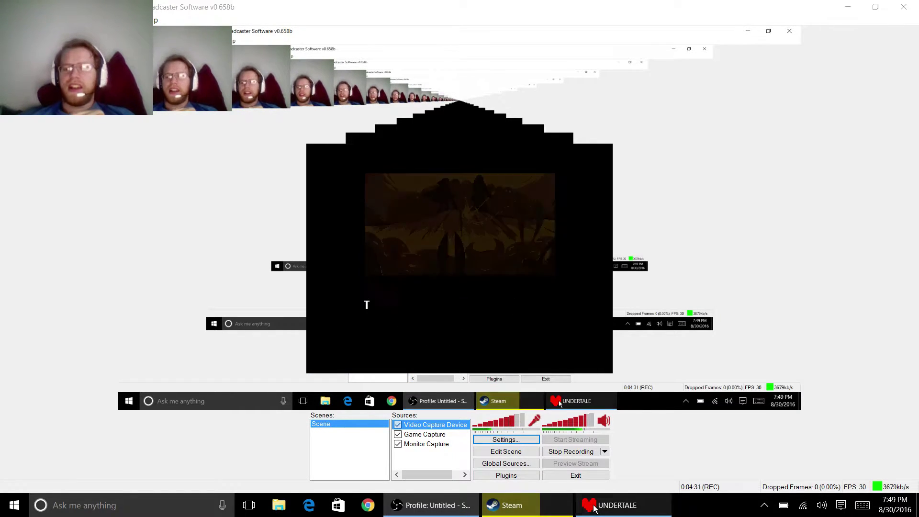
Step: View Undertale in full screen, and close both the game and the Steam window
left_click(365, 304)
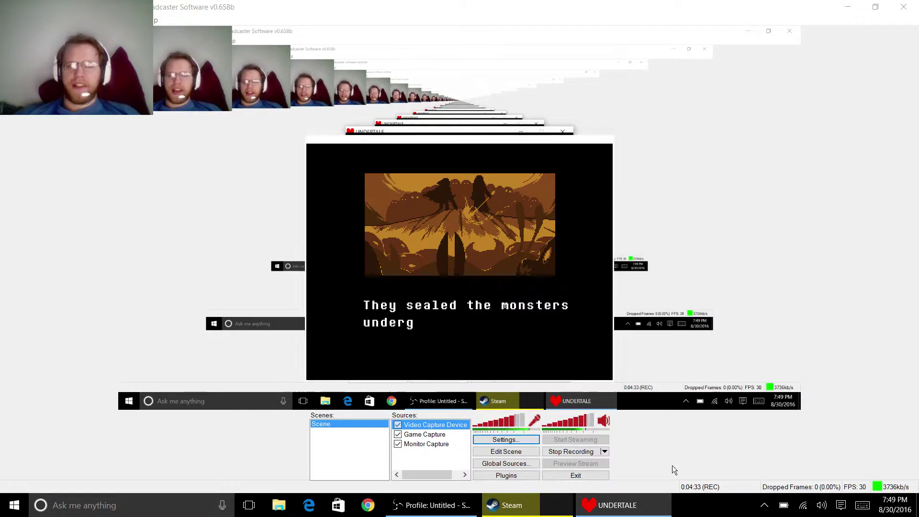
key("F4")
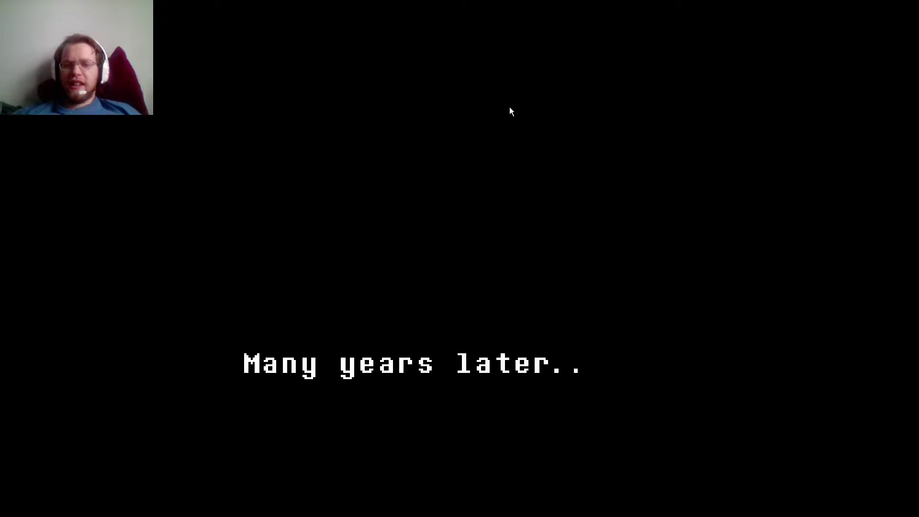
key("Escape")
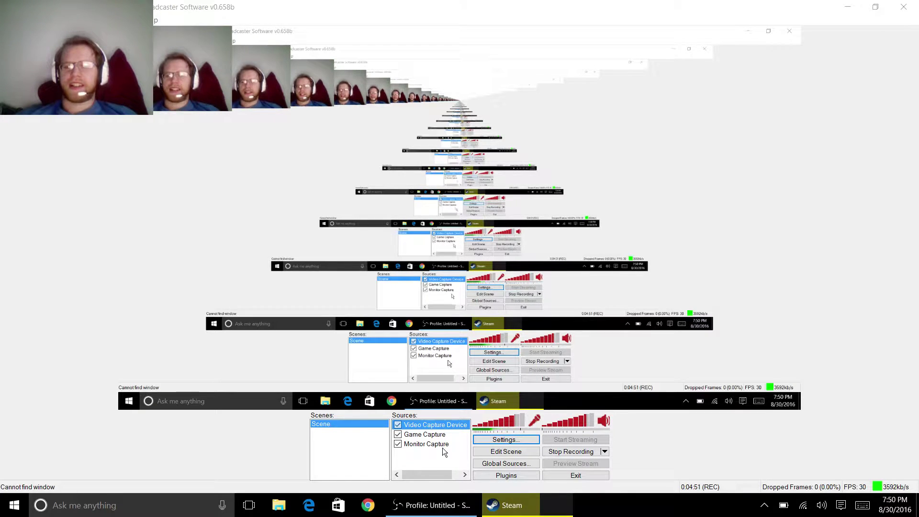
left_click(522, 507)
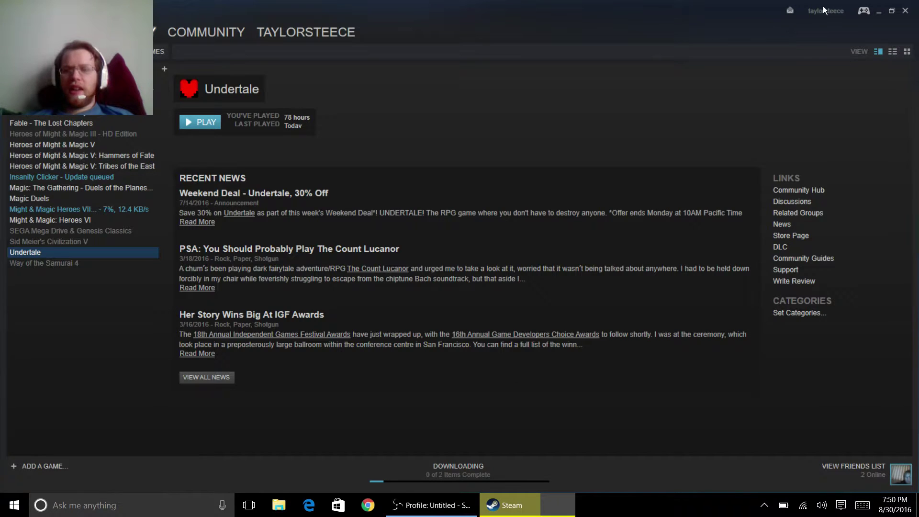
left_click(909, 10)
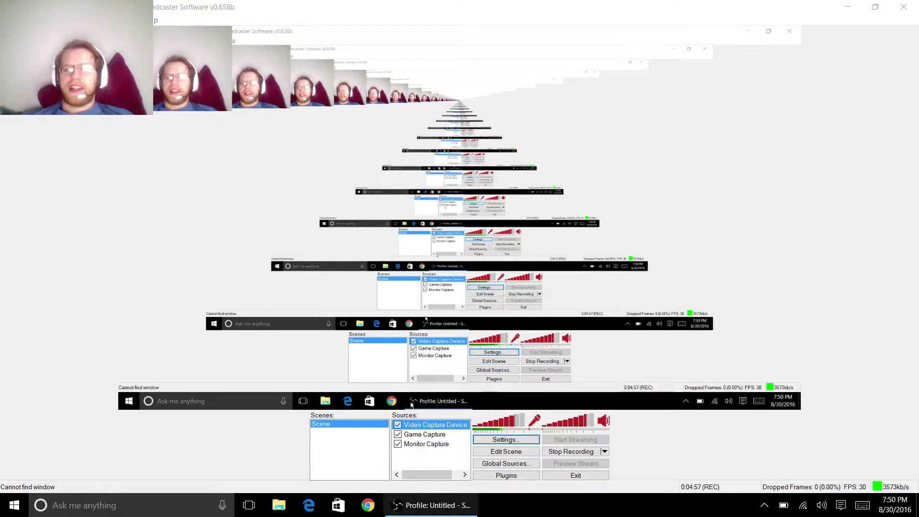
Step: Open the sam's epic quest folder under Documents > RPGVXAce in File Explorer and launch its Game application
left_click(278, 505)
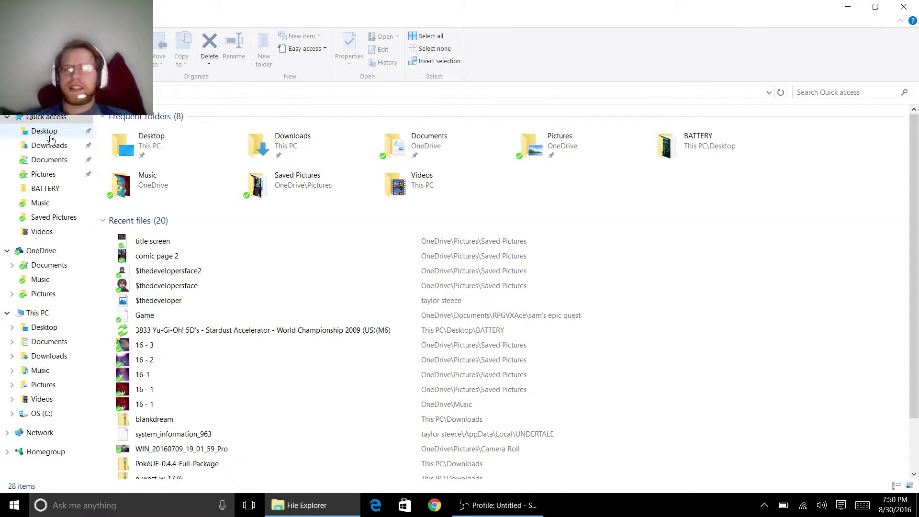
left_click(74, 163)
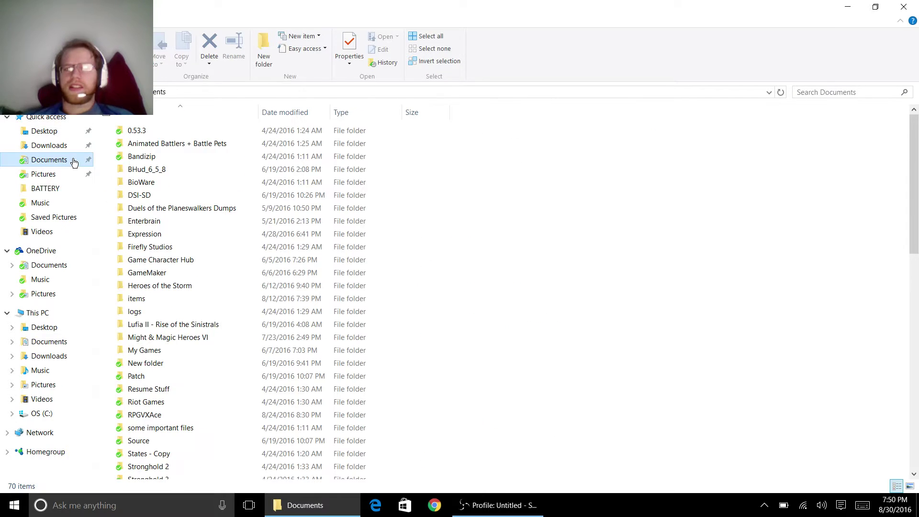
scroll(182, 153, "down", 5)
scroll(182, 153, "down", 6)
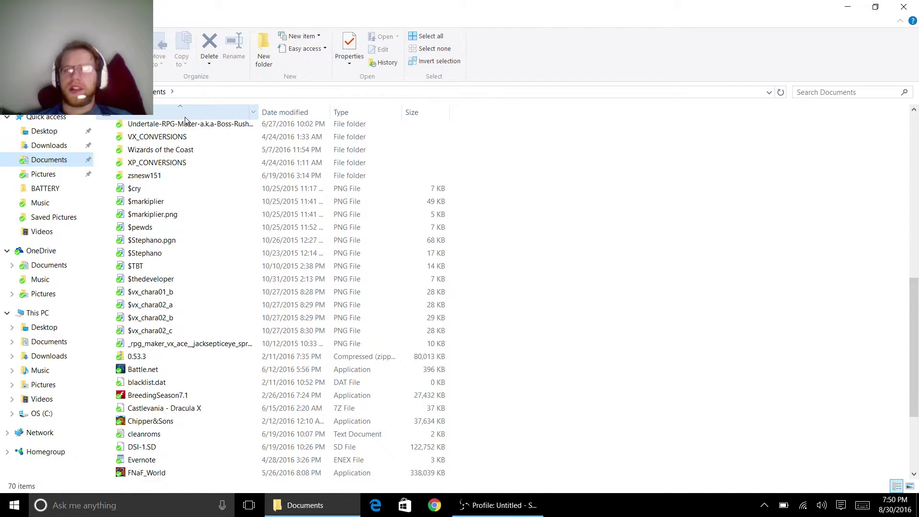
scroll(199, 154, "up", 2)
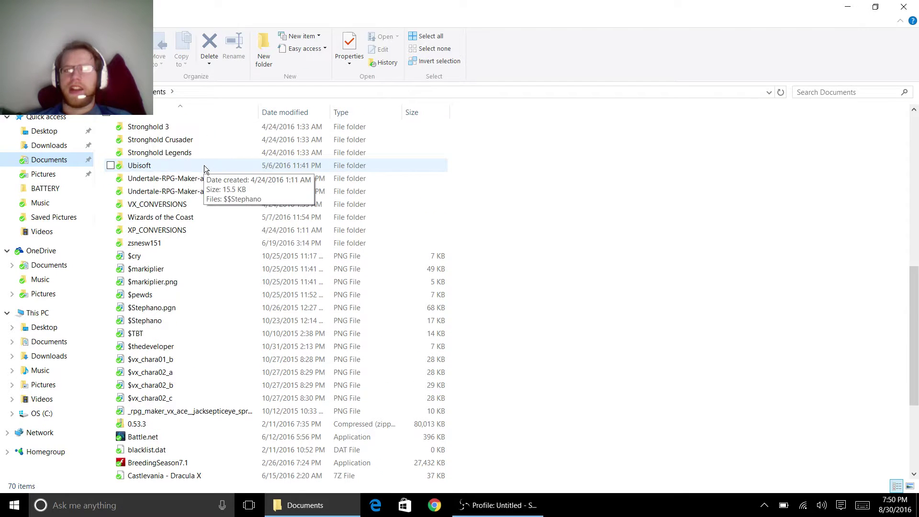
scroll(202, 144, "up", 3)
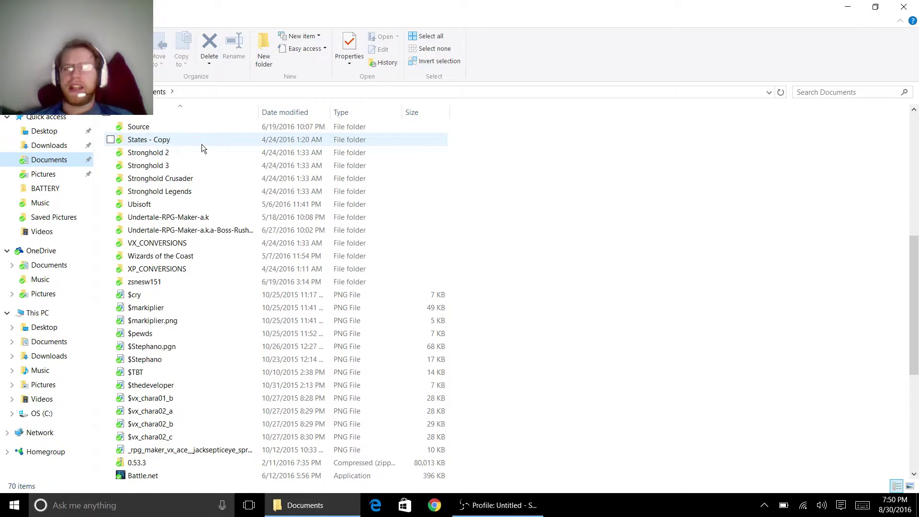
double_click(201, 178)
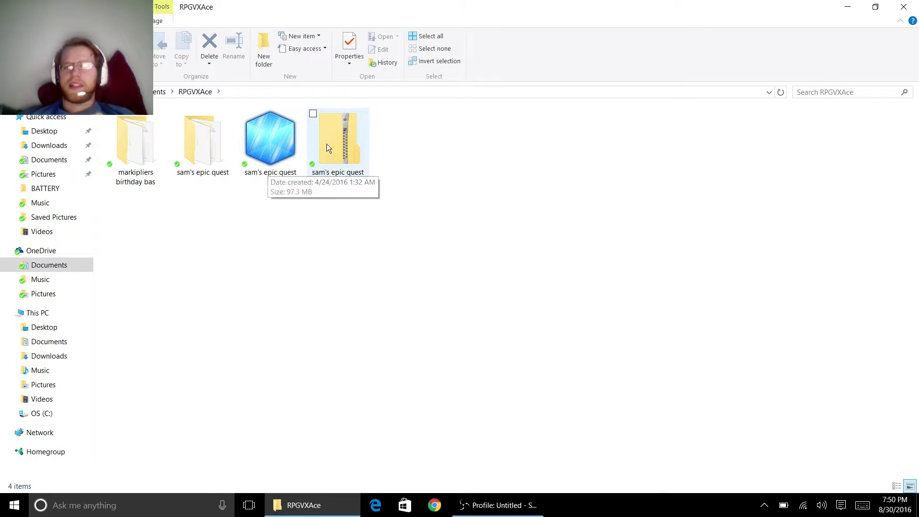
double_click(210, 144)
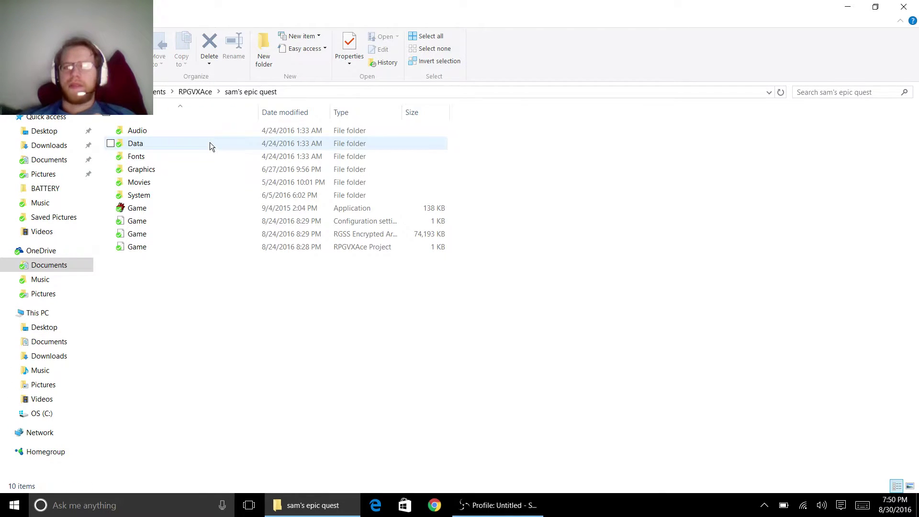
double_click(209, 210)
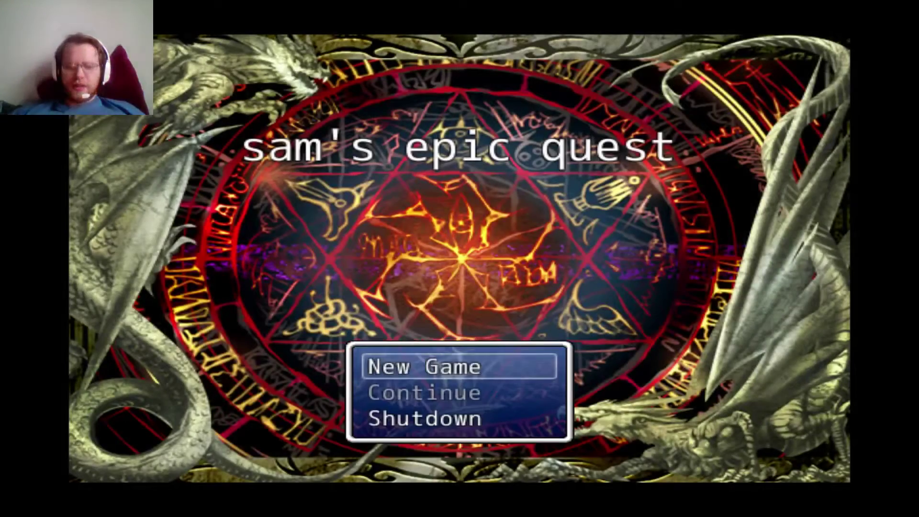
Step: Switch from the running game to the Open Broadcaster Software window
key("Return")
key("alt+Tab")
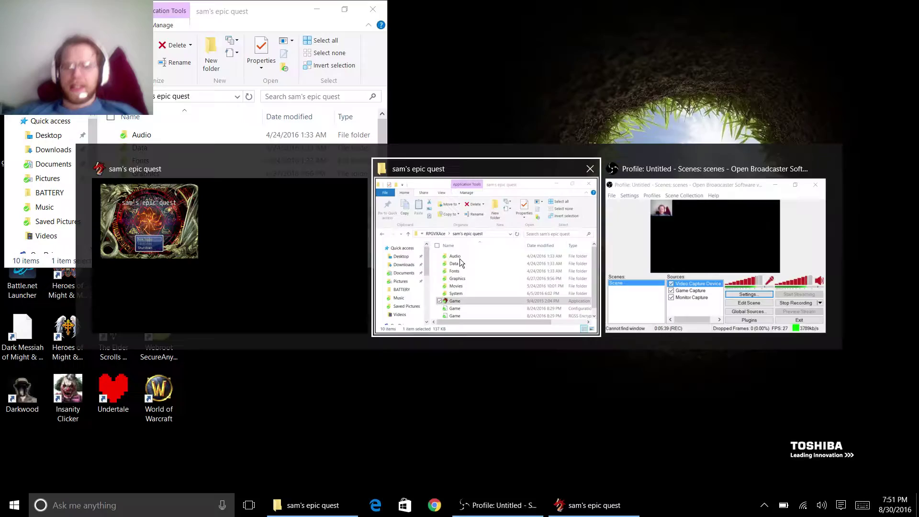
left_click(633, 243)
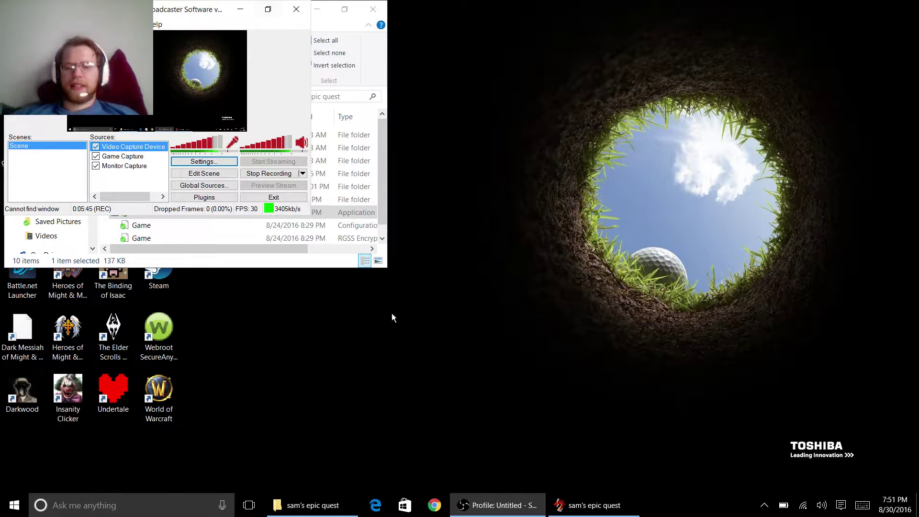
Step: Return to sam's epic quest and shut the game down from its title screen
left_click(573, 508)
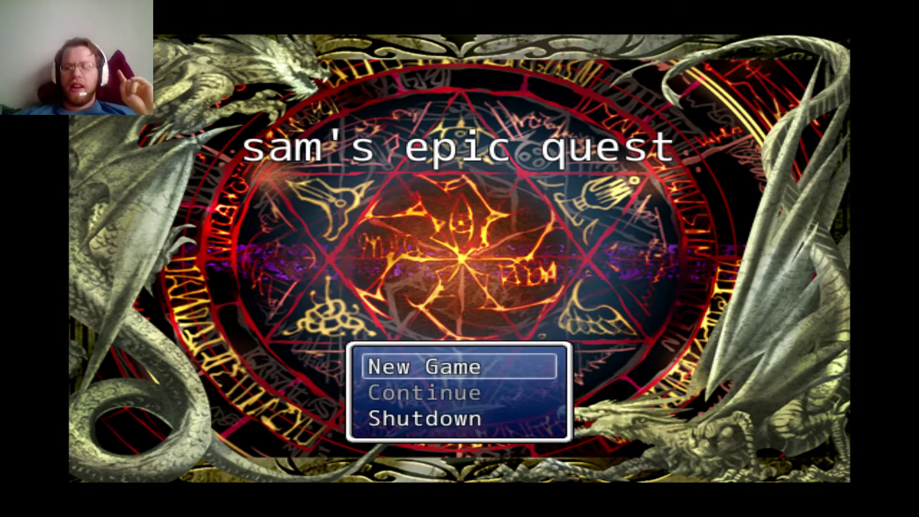
key("Down")
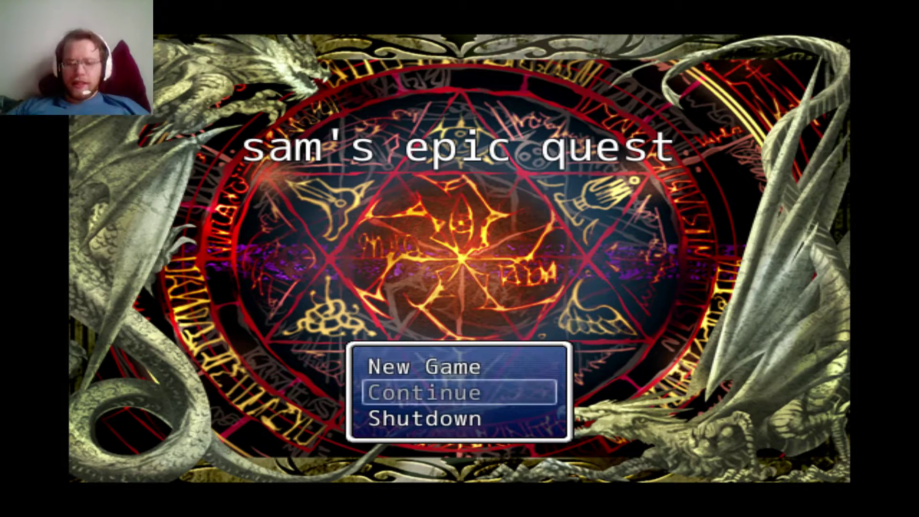
key("Down")
key("Return")
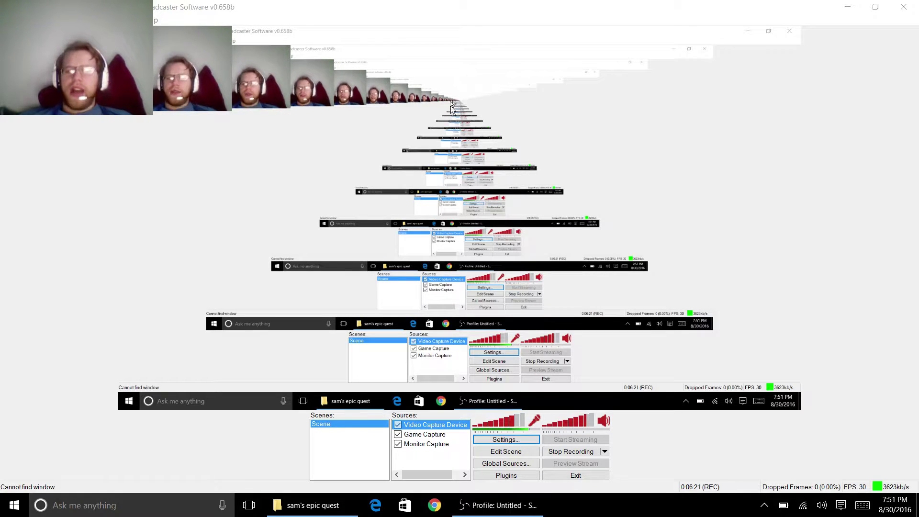
Step: Refresh the Game Capture source's application list and set the captured application to sam's epic quest
double_click(430, 437)
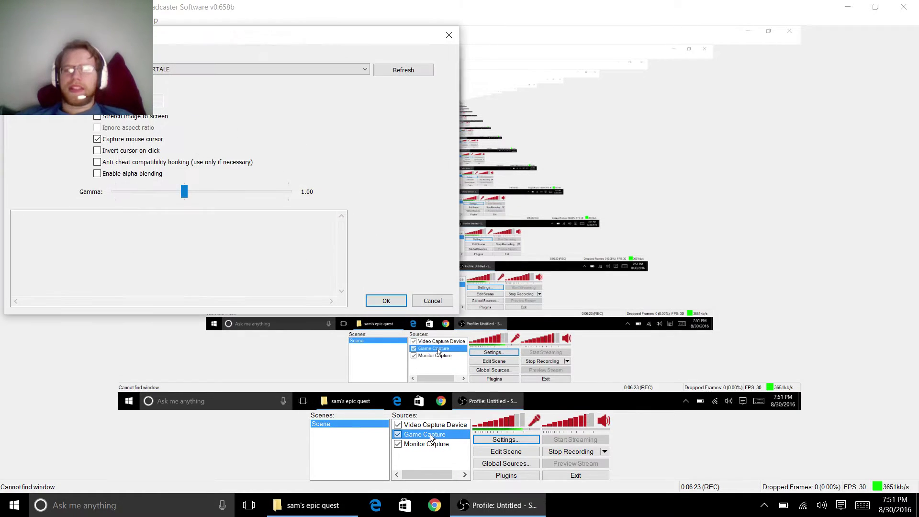
left_click(188, 68)
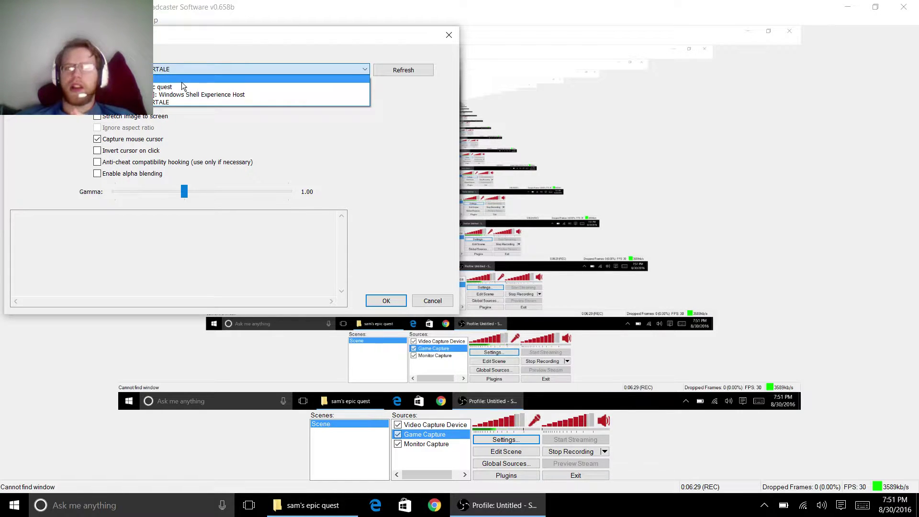
left_click(316, 154)
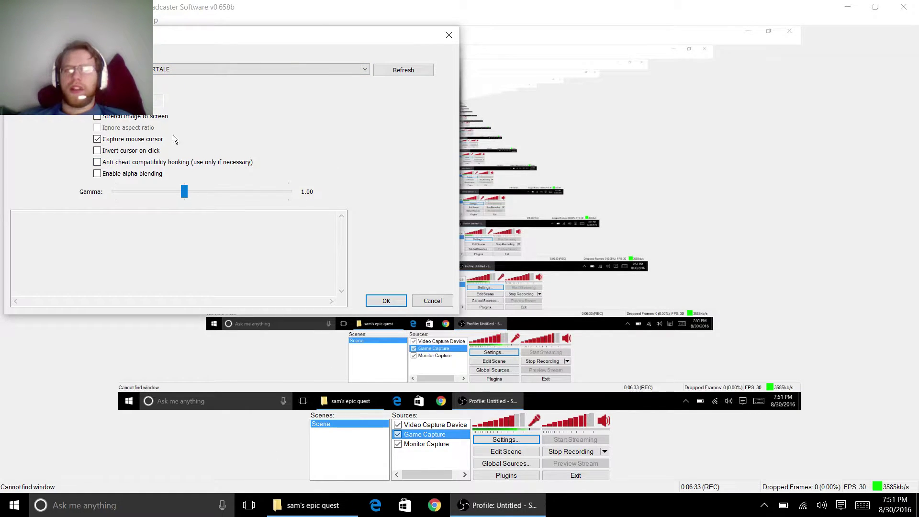
left_click(160, 69)
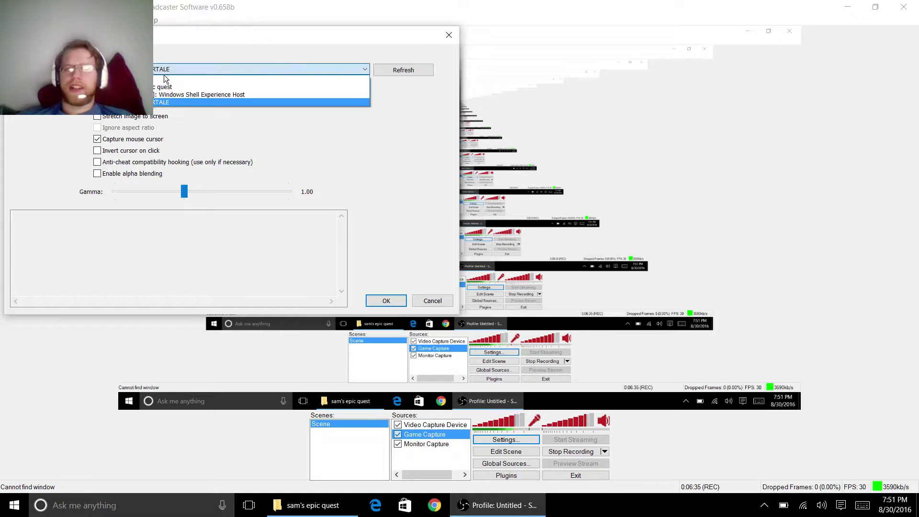
left_click(161, 86)
left_click(402, 75)
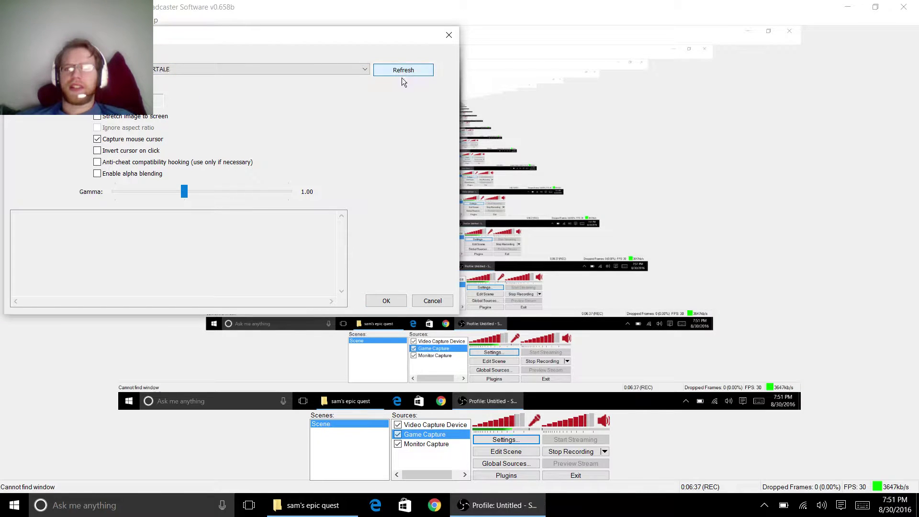
left_click(231, 71)
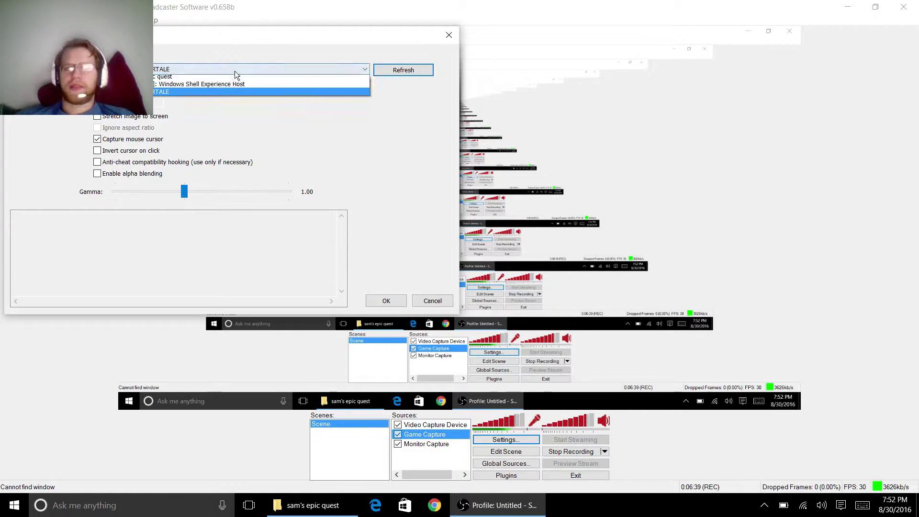
left_click(242, 98)
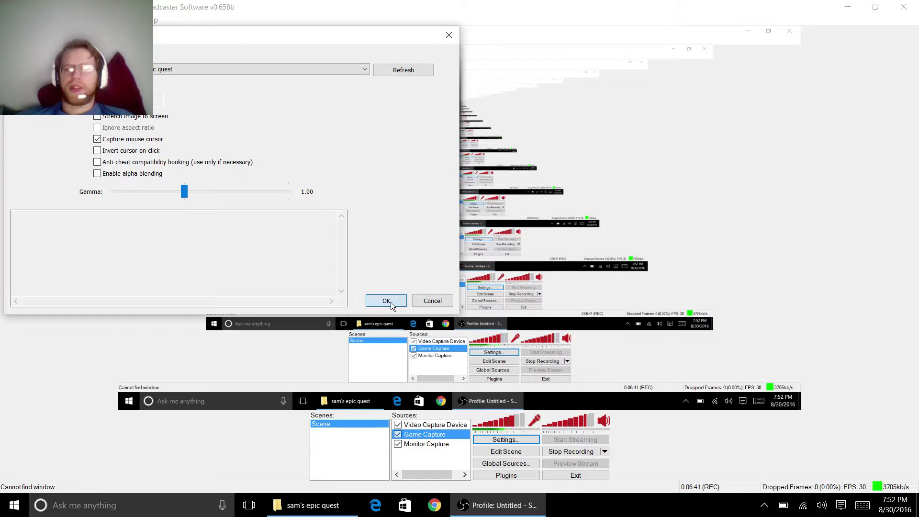
left_click(386, 301)
left_click(344, 511)
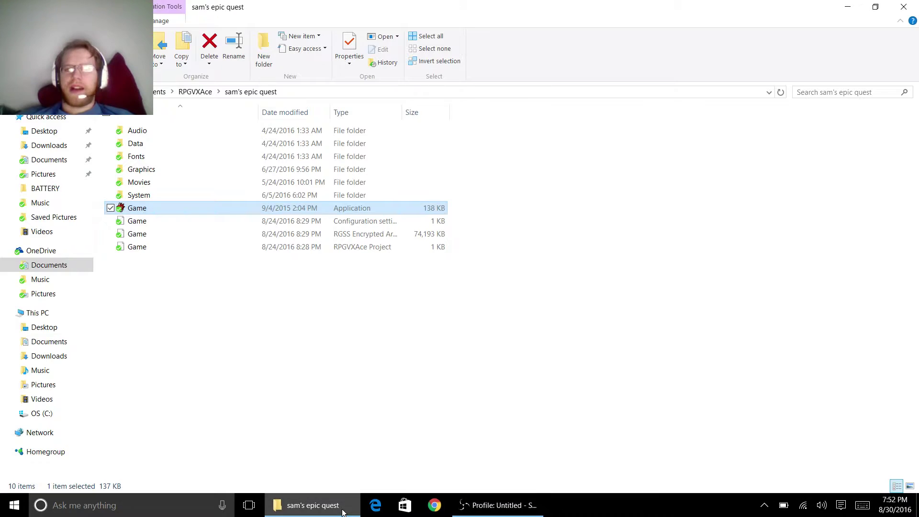
left_click(527, 512)
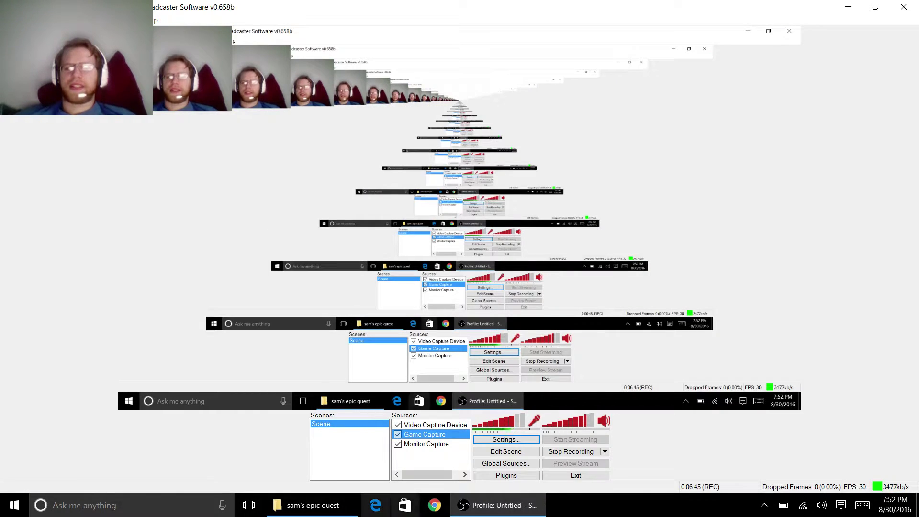
Step: Switch to the sam's epic quest folder, shrink its window from full screen, and launch its Game application
left_click(310, 506)
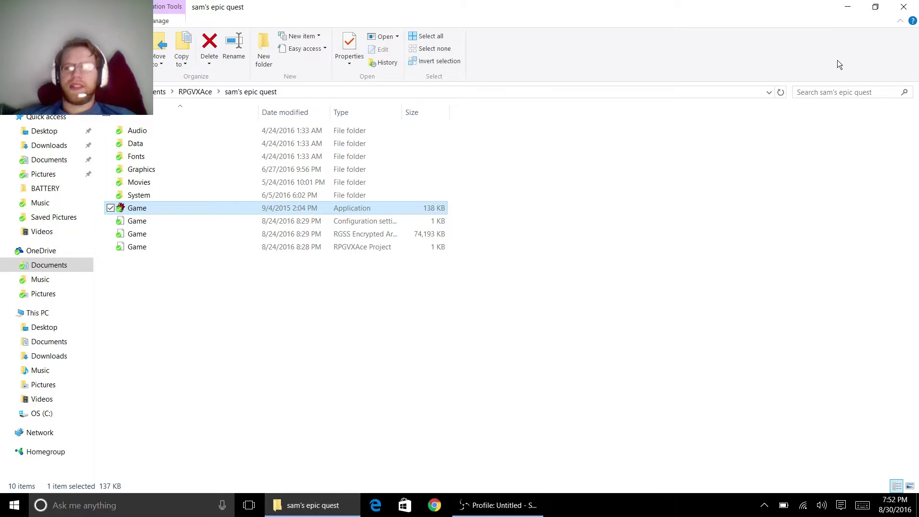
left_click(876, 7)
left_click_drag(663, 65, 720, 192)
double_click(681, 372)
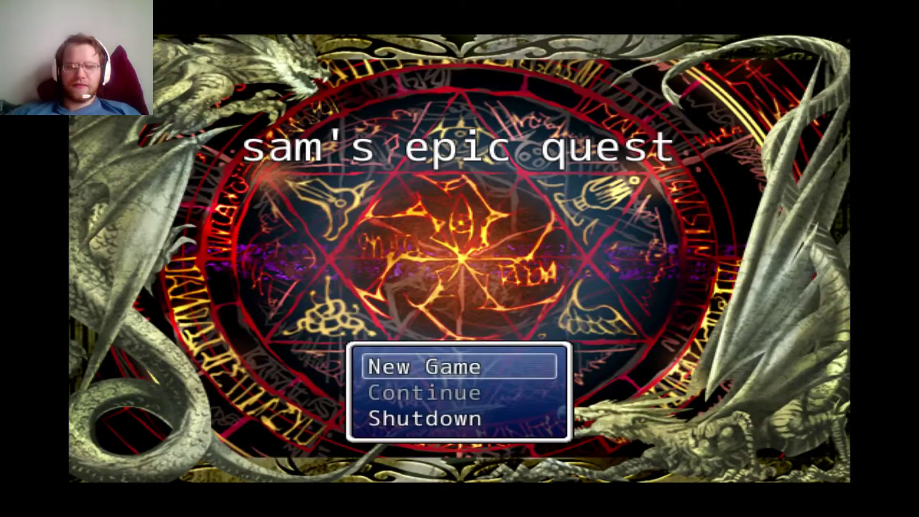
Step: Review the running game's display and sound properties, such as Full Screen and Reduce Screen Flickering, and close the dialog
key("F1")
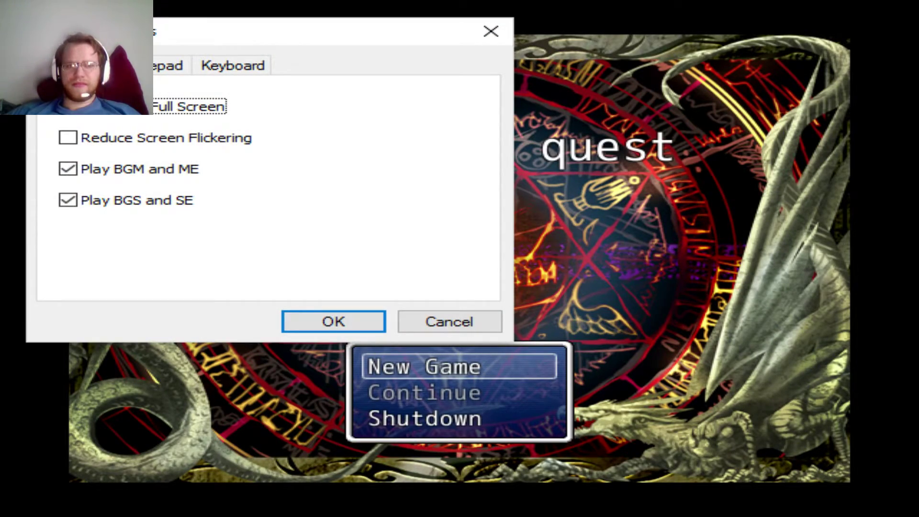
key("Return")
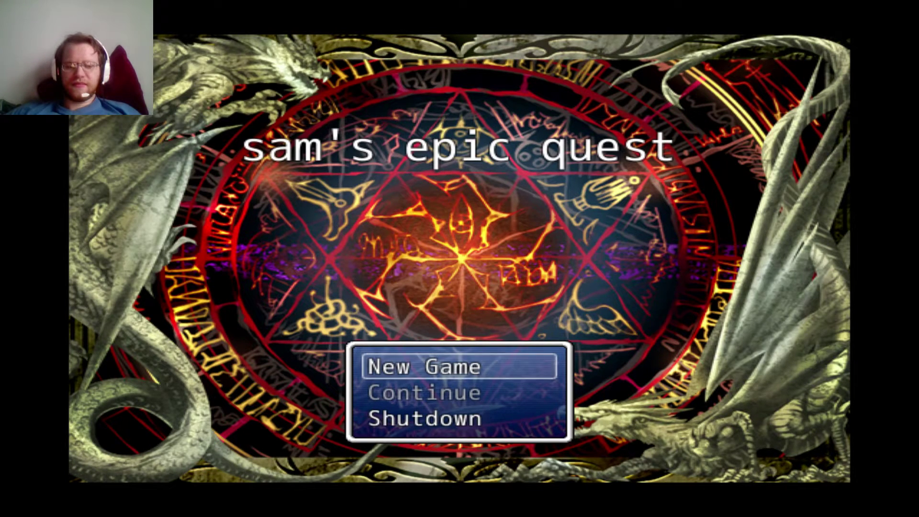
key("F1")
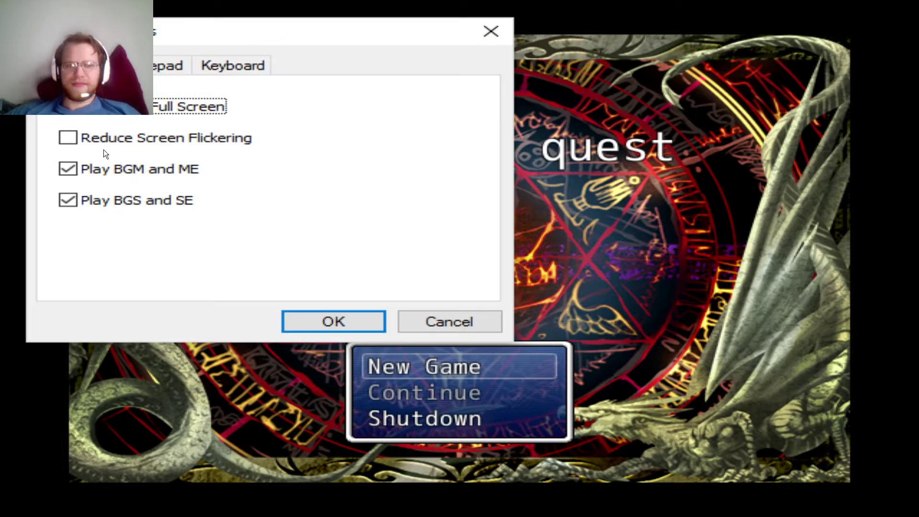
key("Return")
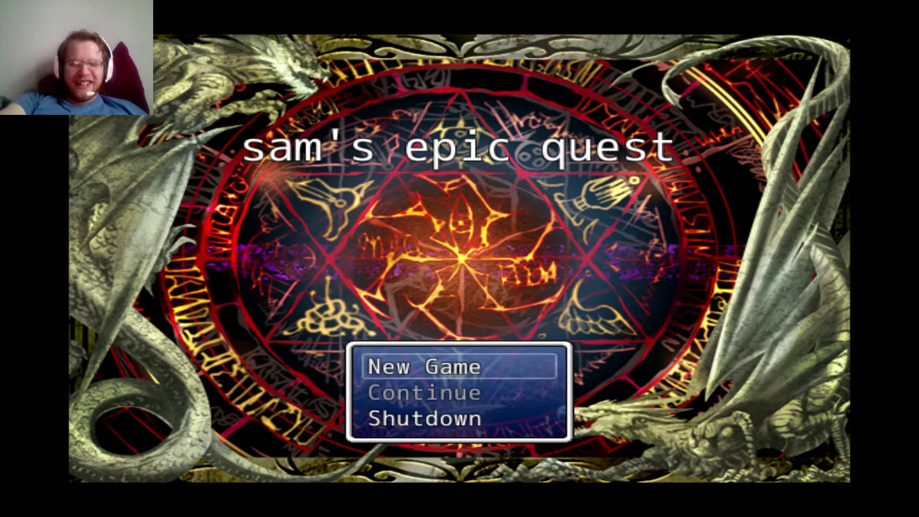
key("Return")
Step: Leave the full-screen sam's epic quest game and close its window from the task switcher
key("alt+Tab")
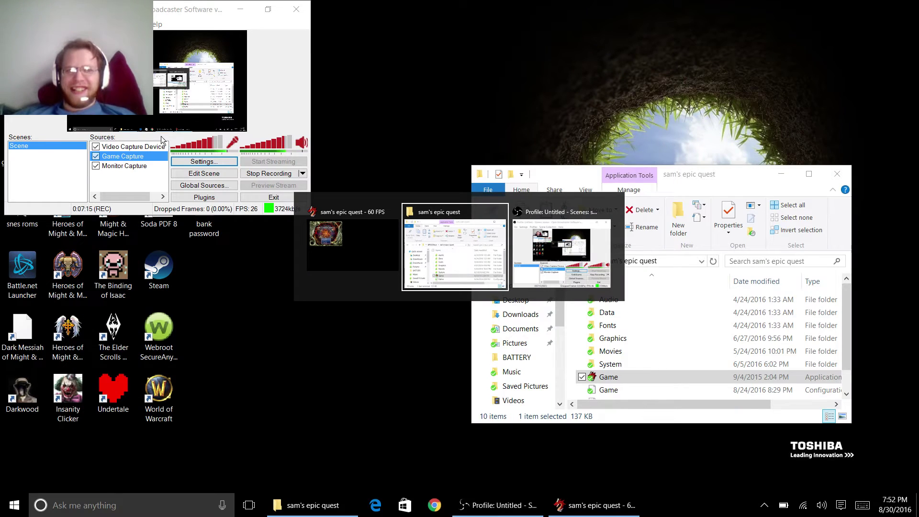
left_click(370, 242)
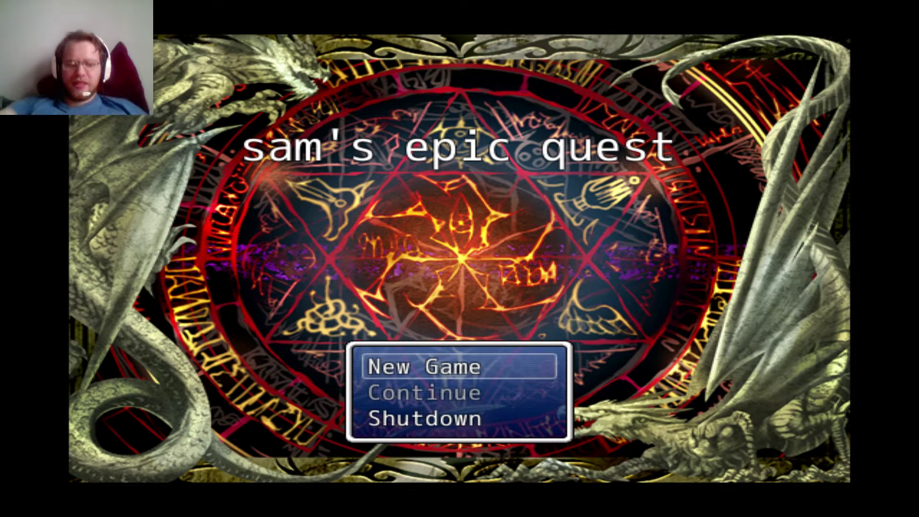
key("alt+Tab")
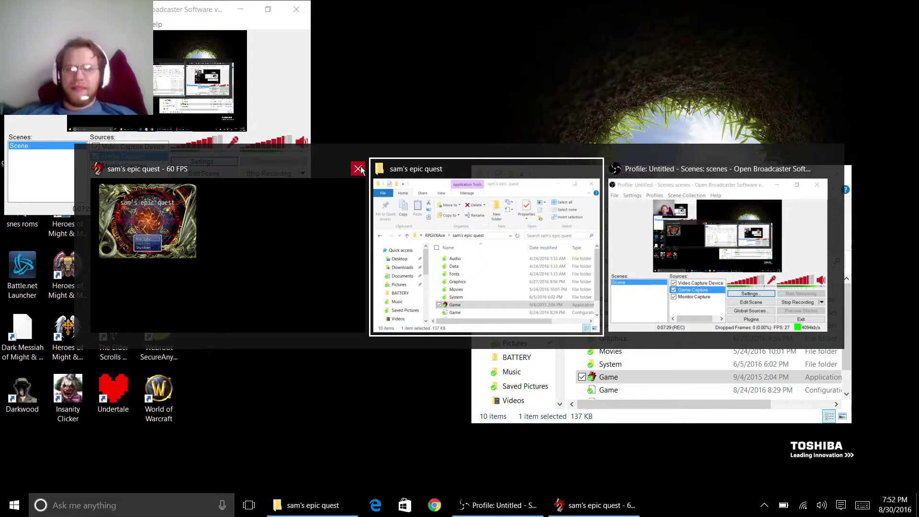
left_click(359, 168)
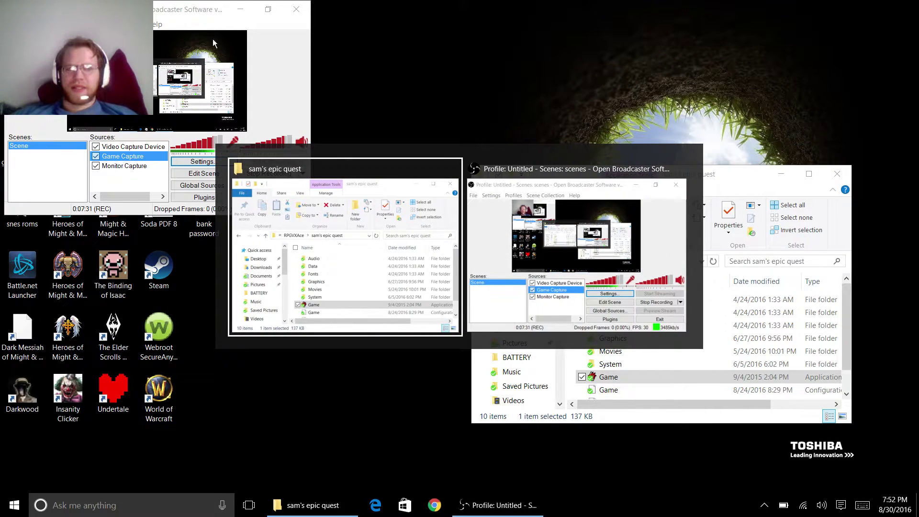
Step: Maximize Open Broadcaster Software and review the applications available to the Game Capture source, leaving its properties without saving
left_click(266, 15)
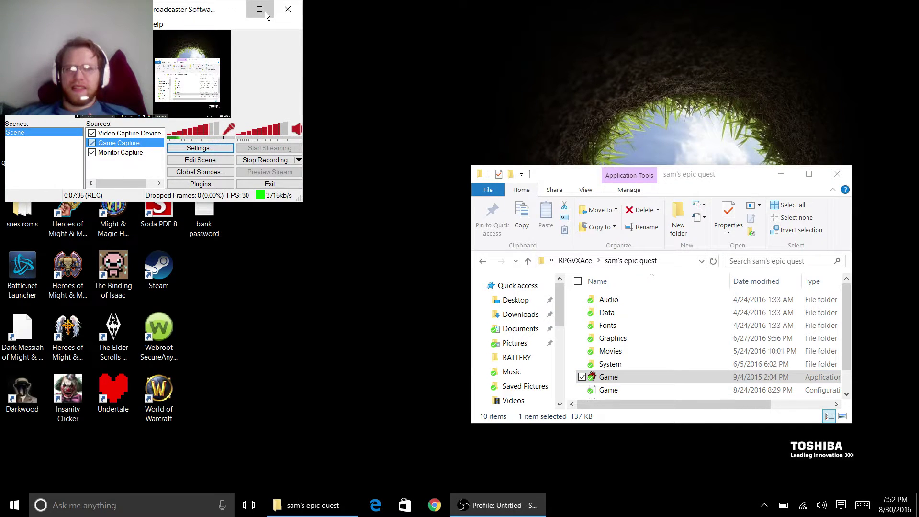
left_click(259, 10)
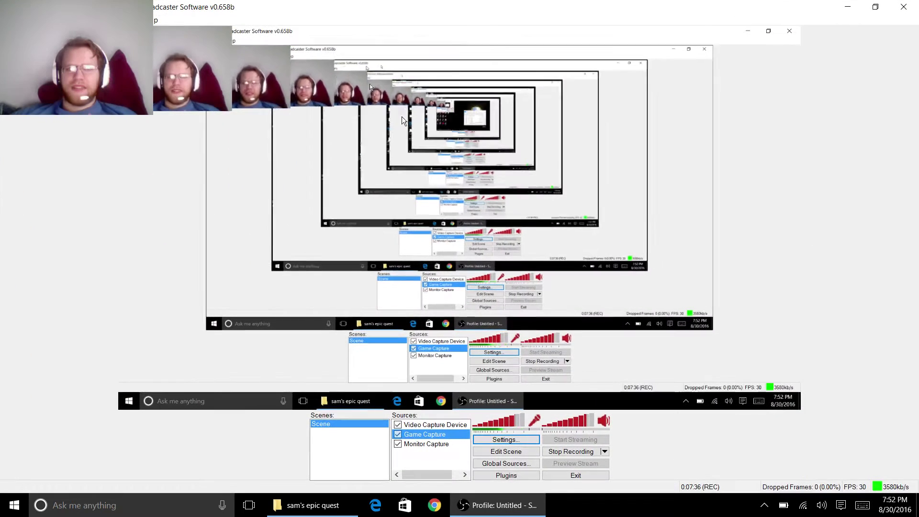
double_click(434, 436)
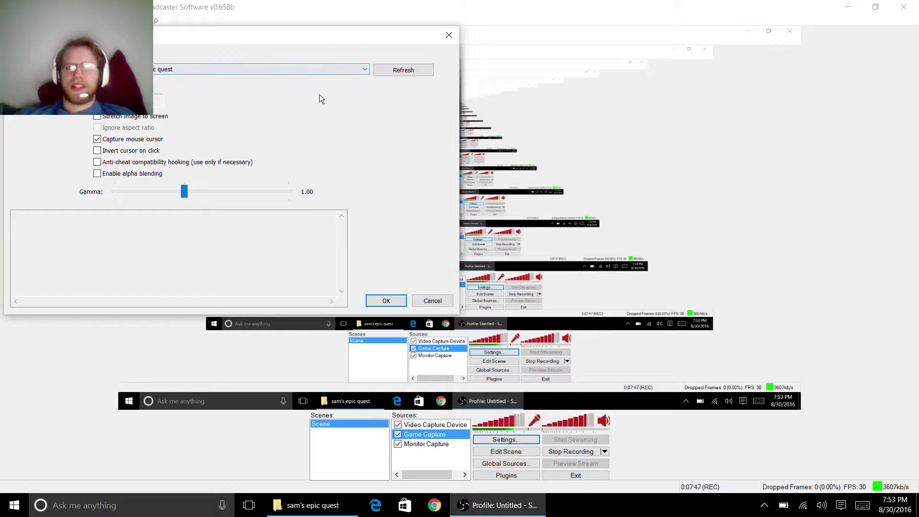
left_click(361, 72)
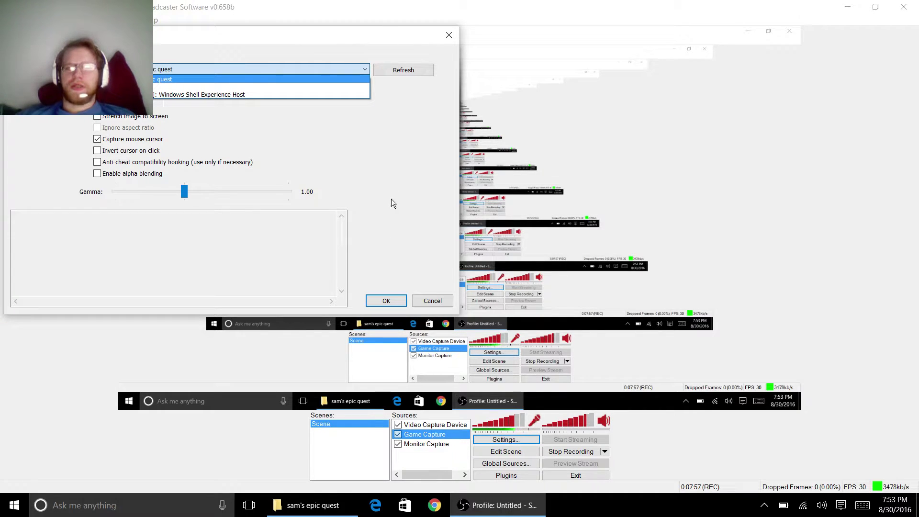
left_click(425, 298)
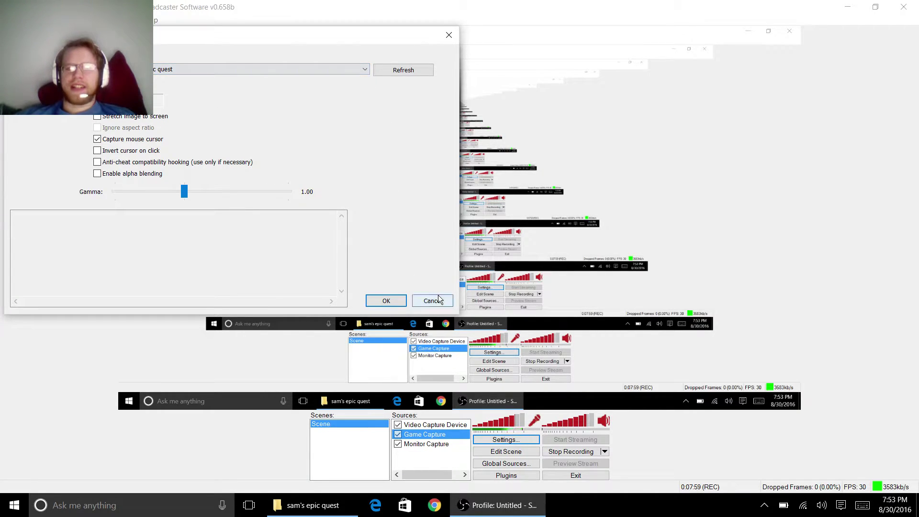
left_click(447, 301)
Step: Remove the Game Capture source from the scene and confirm the deletion
right_click(421, 436)
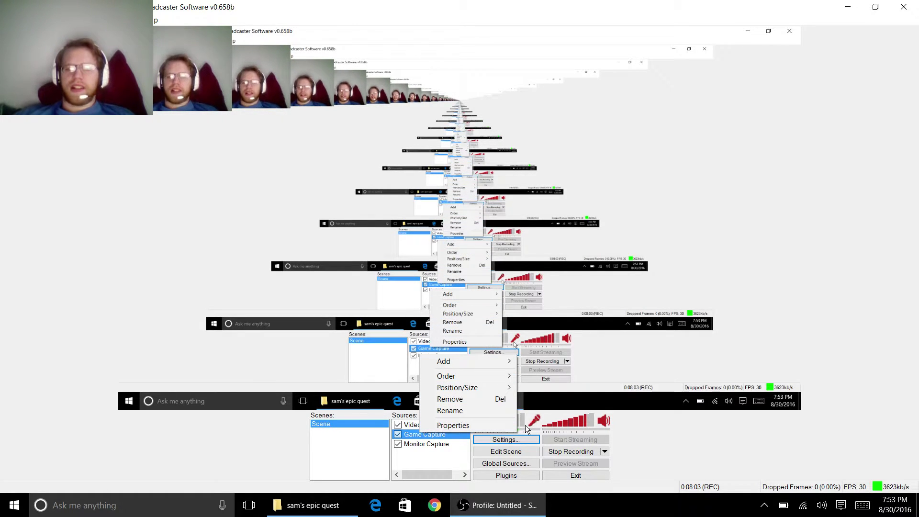
left_click(479, 398)
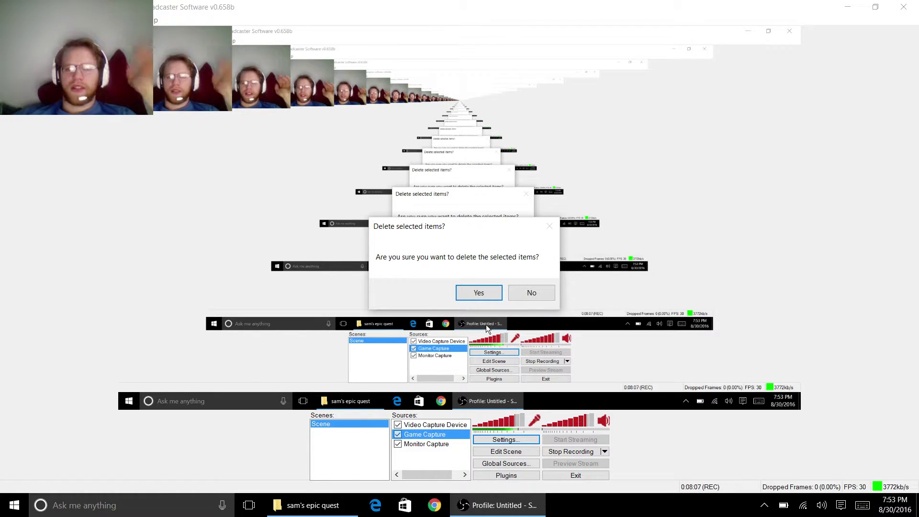
left_click(489, 293)
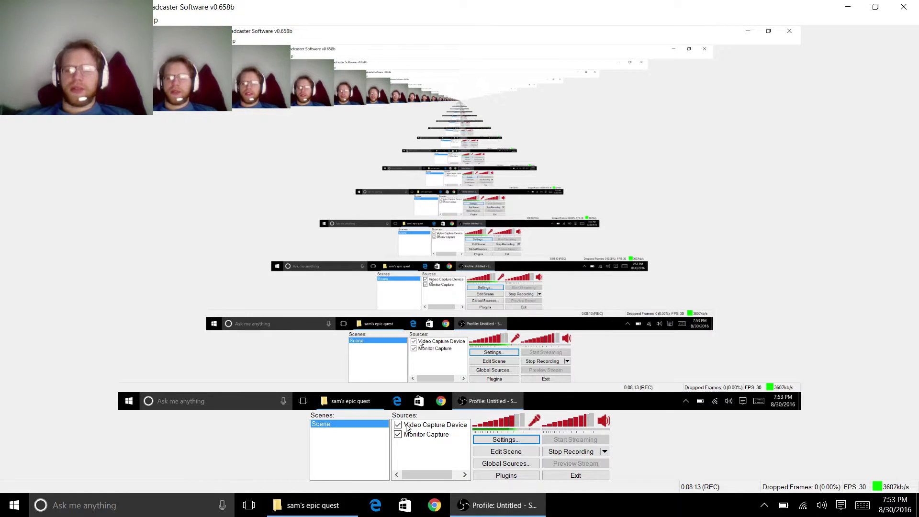
right_click(417, 451)
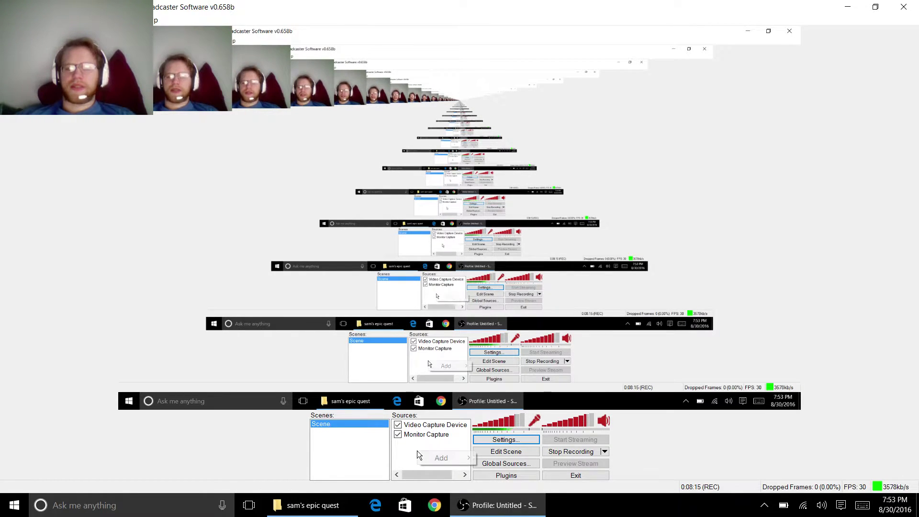
mouse_move(439, 458)
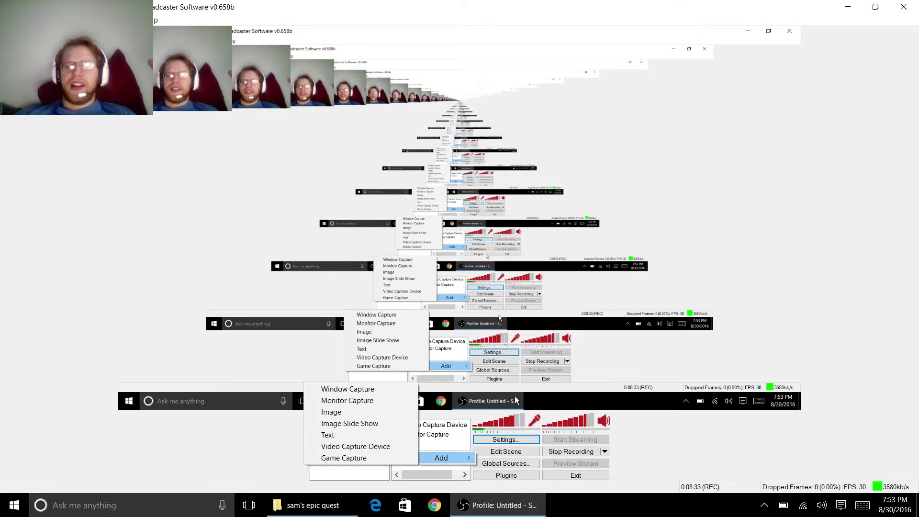
left_click(245, 443)
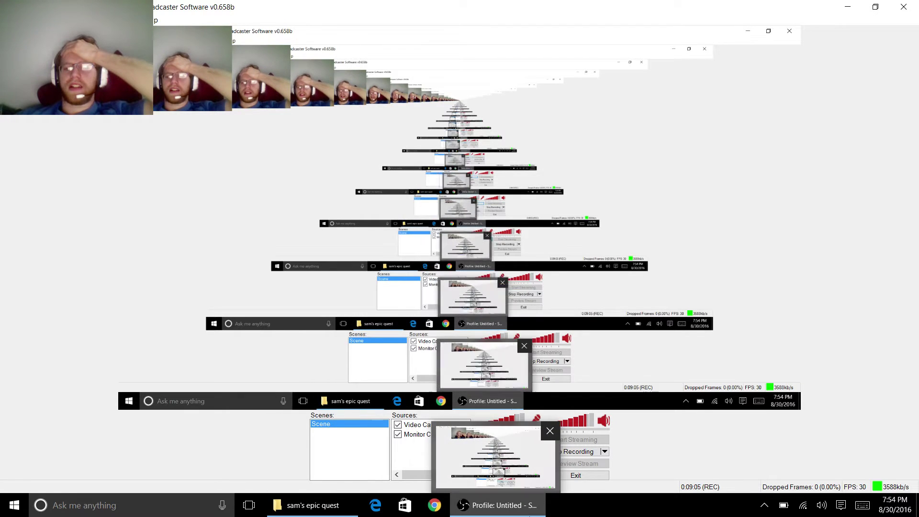
Step: Switch to Steam, select The Binding of Isaac in the game library, and launch it
left_click(765, 505)
left_click(763, 460)
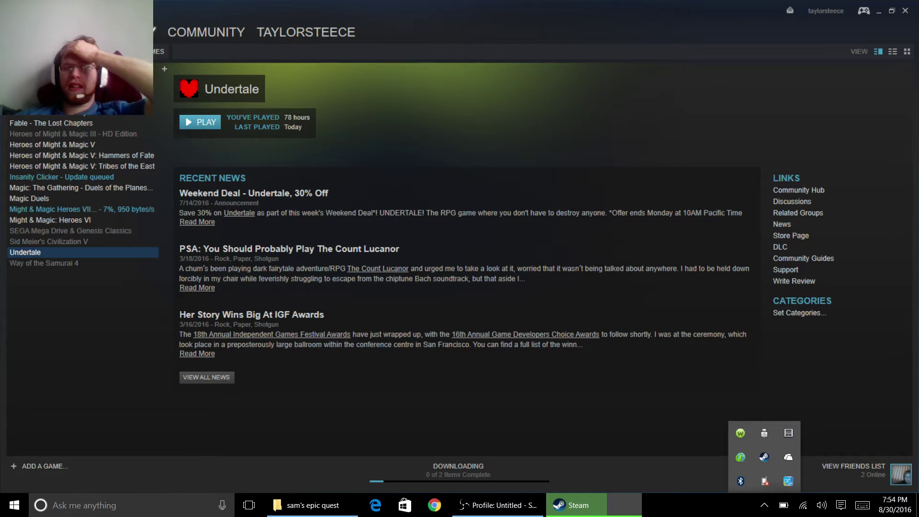
left_click(77, 80)
left_click(76, 69)
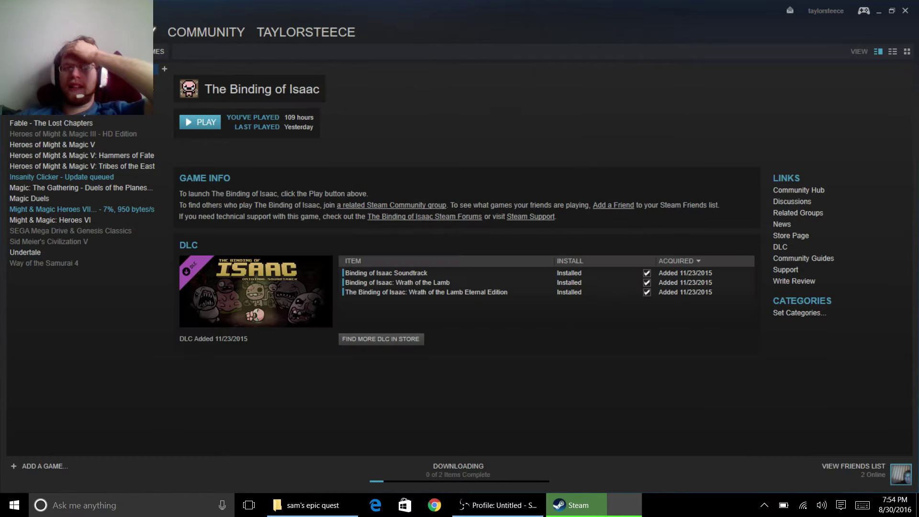
left_click(206, 124)
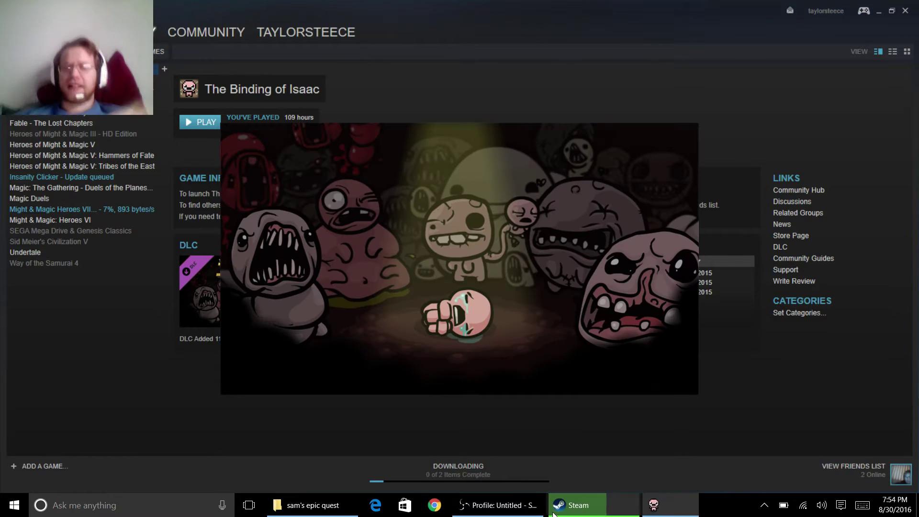
Step: Return to Open Broadcaster Software and add a Game Capture source with its default name, capturing the first application listed
left_click(498, 505)
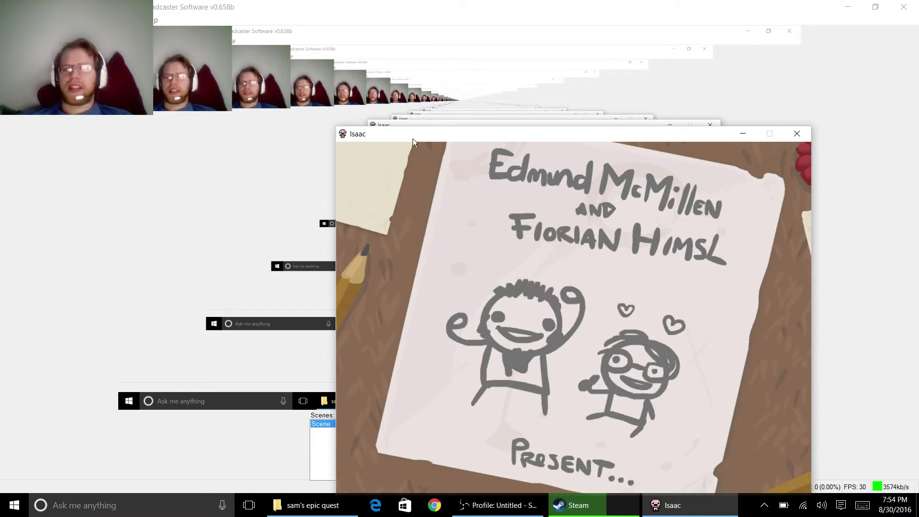
left_click_drag(413, 139, 657, 100)
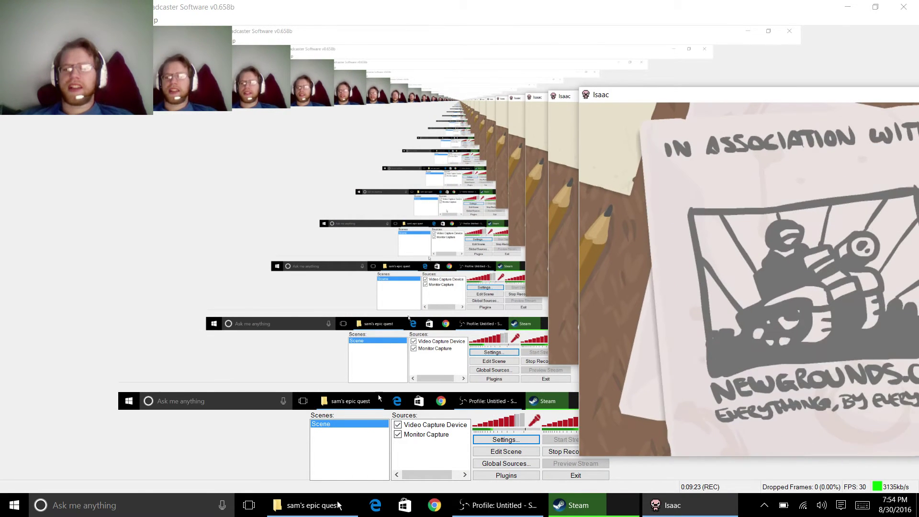
right_click(412, 453)
mouse_move(425, 461)
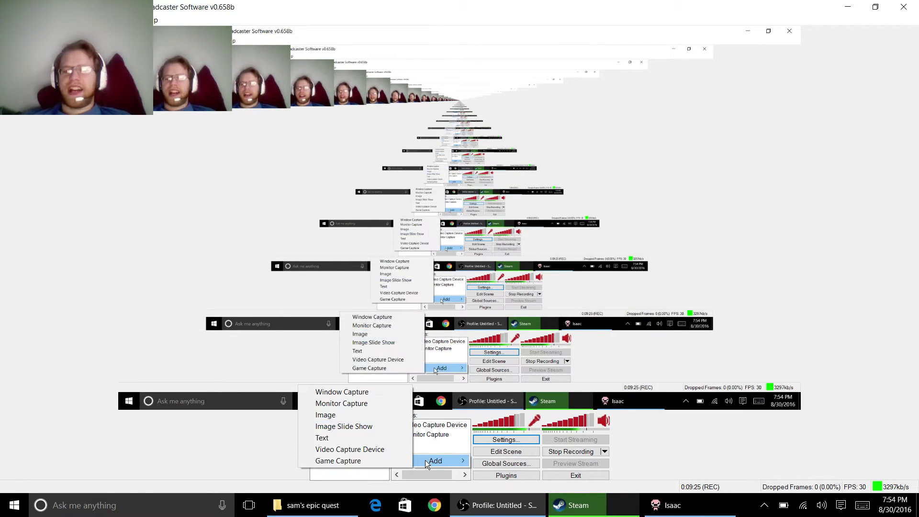
left_click(351, 463)
left_click(503, 263)
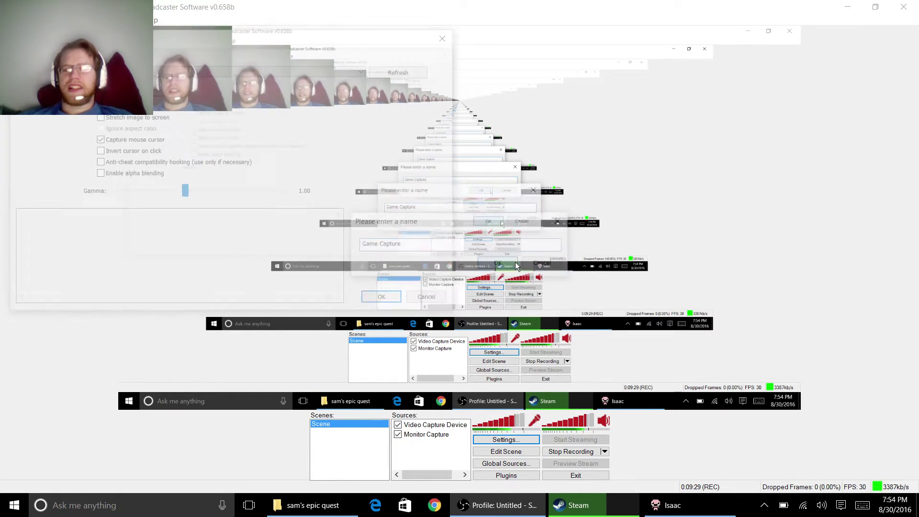
left_click(194, 69)
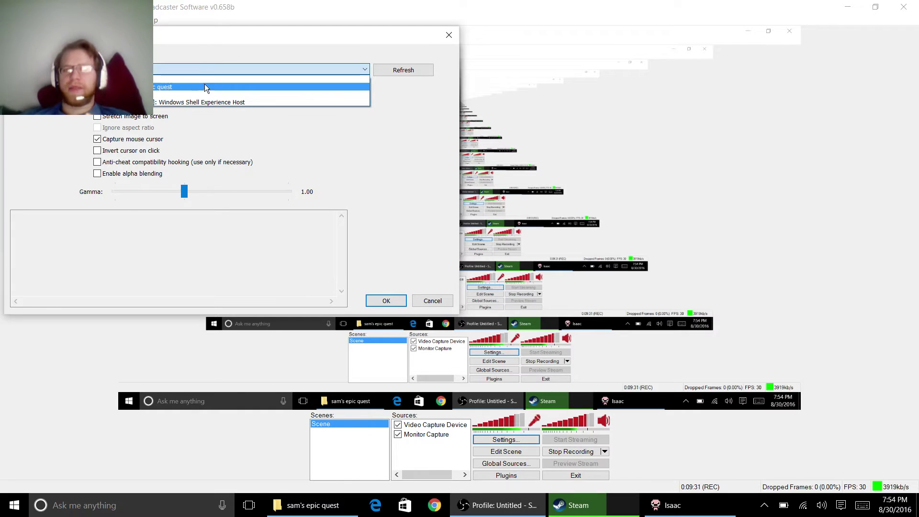
left_click(227, 80)
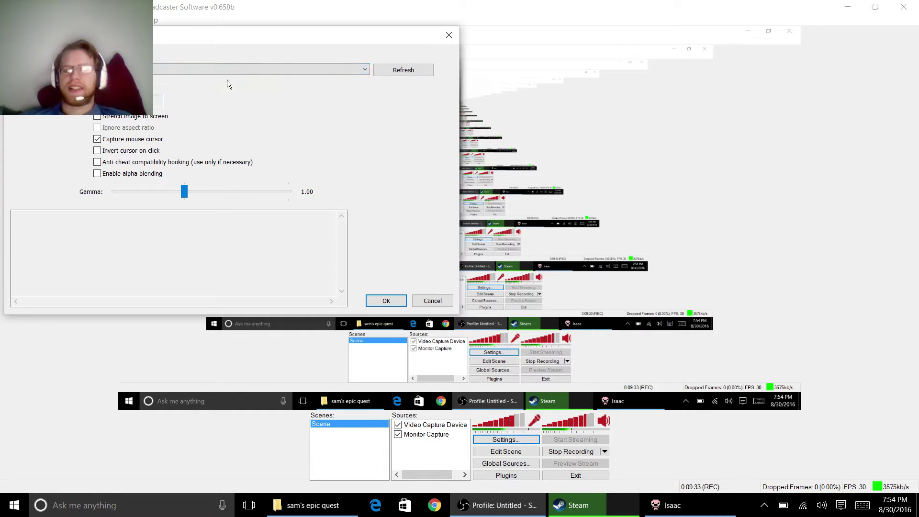
left_click(386, 301)
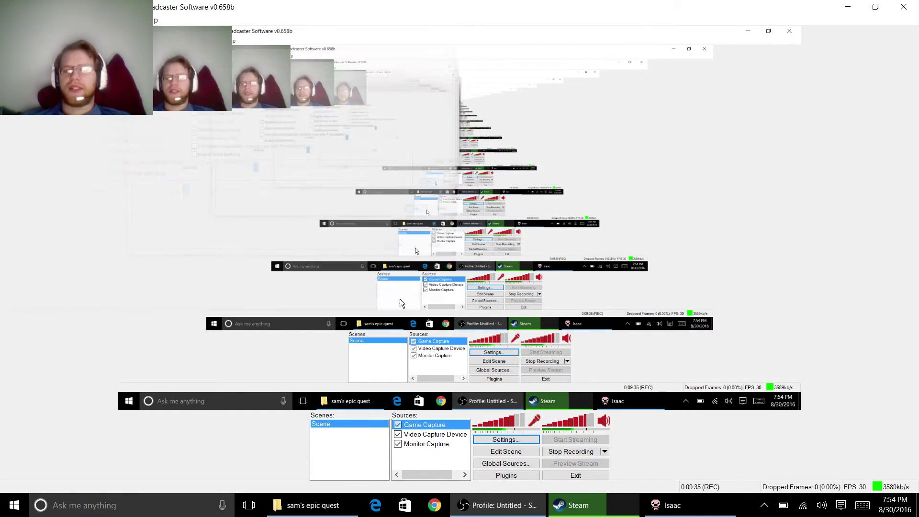
right_click(434, 434)
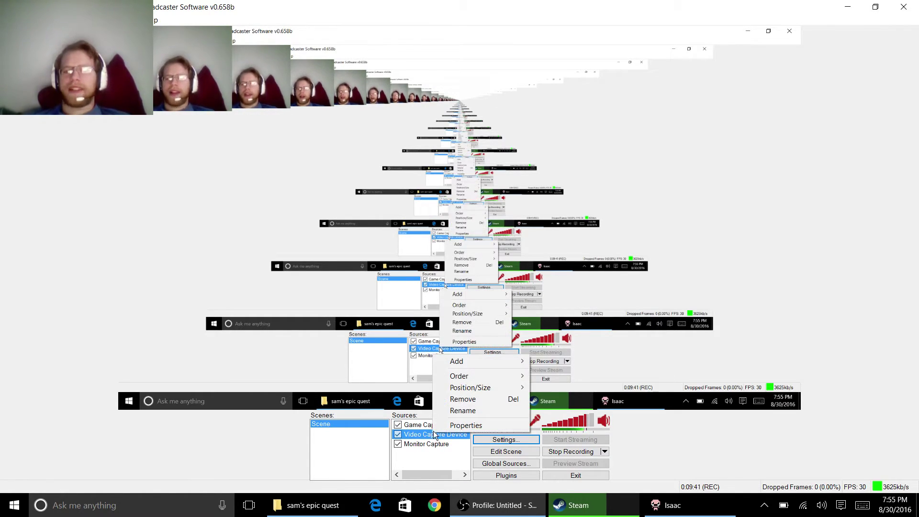
left_click(32, 348)
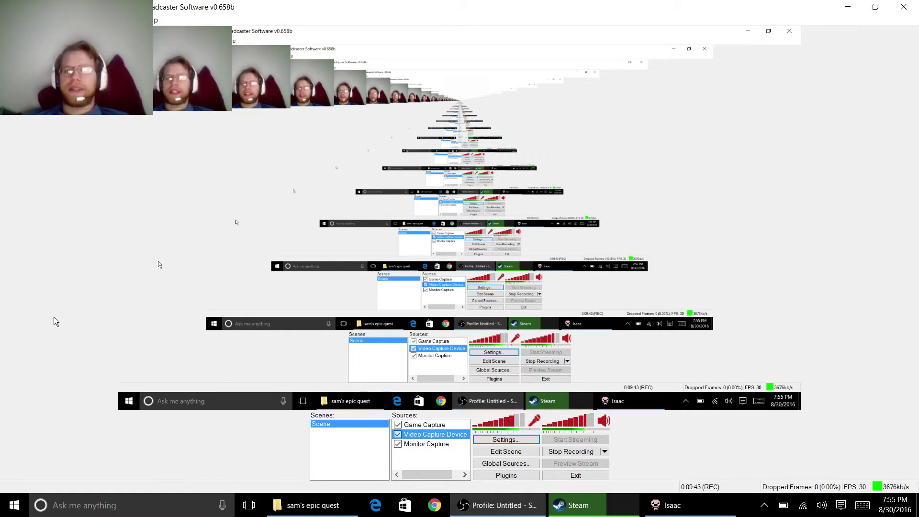
Step: Bring up the Isaac game, move its window fully into view, and close it
left_click(670, 509)
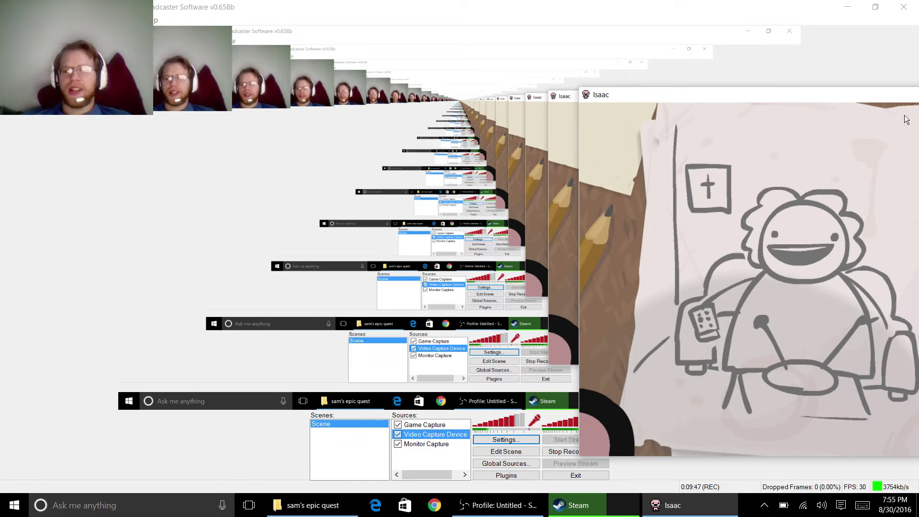
left_click_drag(880, 96, 607, 102)
left_click(764, 98)
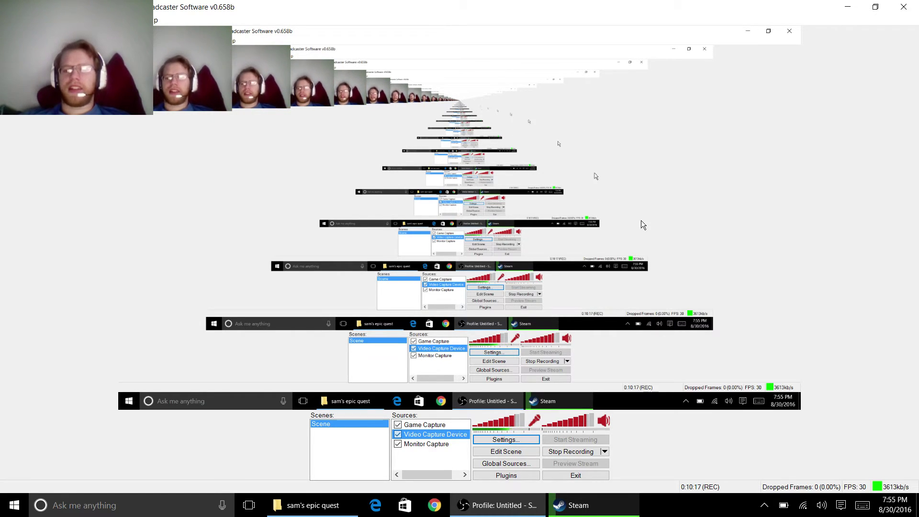
Step: Switch to Steam to view the library page of The Elder Scrolls V: Skyrim, and minimize Steam
left_click(577, 505)
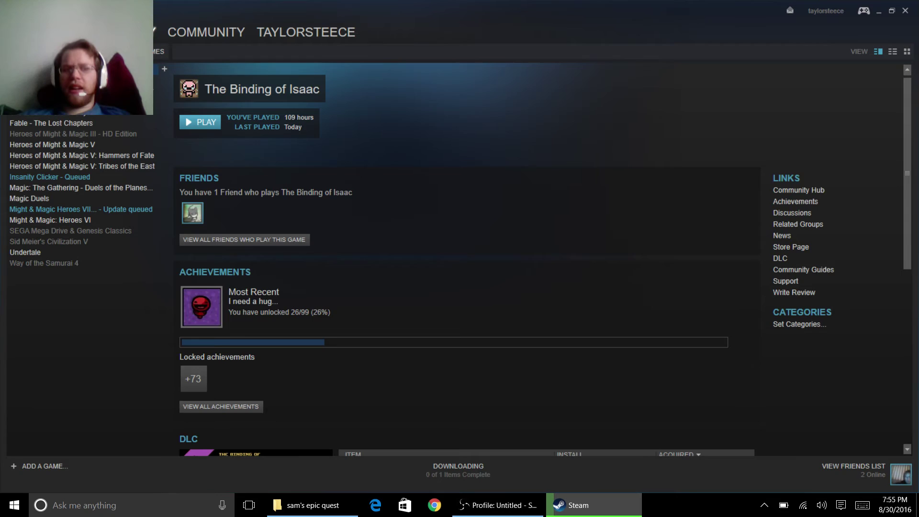
left_click(52, 114)
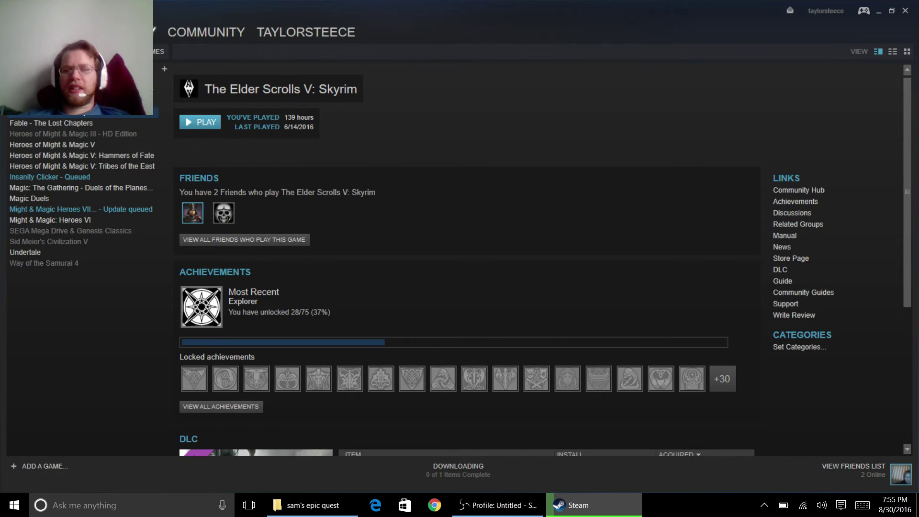
left_click(878, 14)
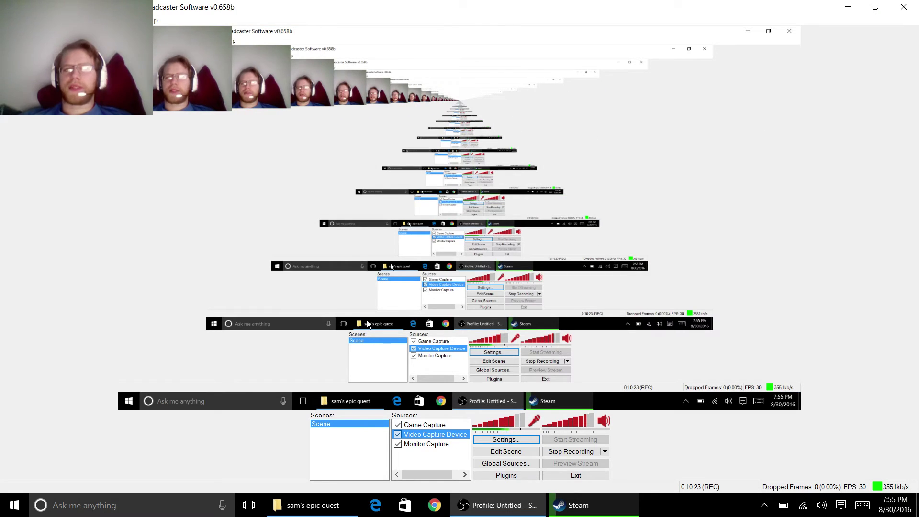